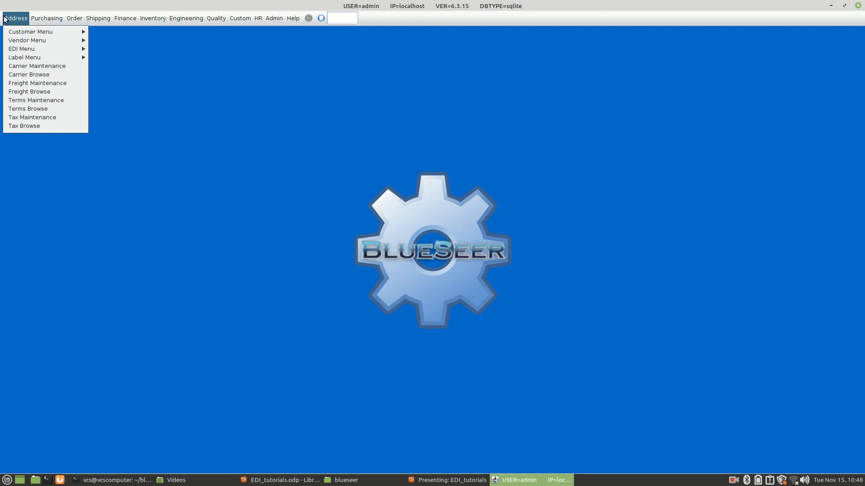
Step: Open the EDI Map Maintenance screen using its "map" shortcut name
{"action": "mouse_move", "coordinate": [21, 49]}
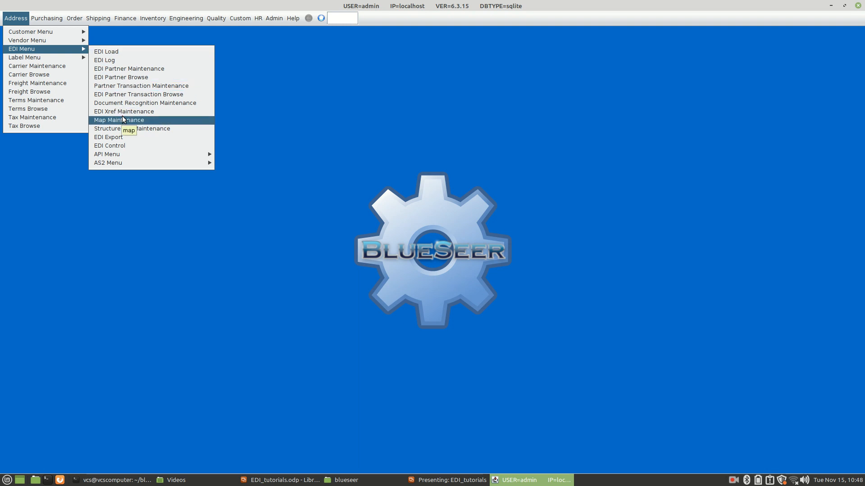
{"action": "left_click", "coordinate": [256, 94]}
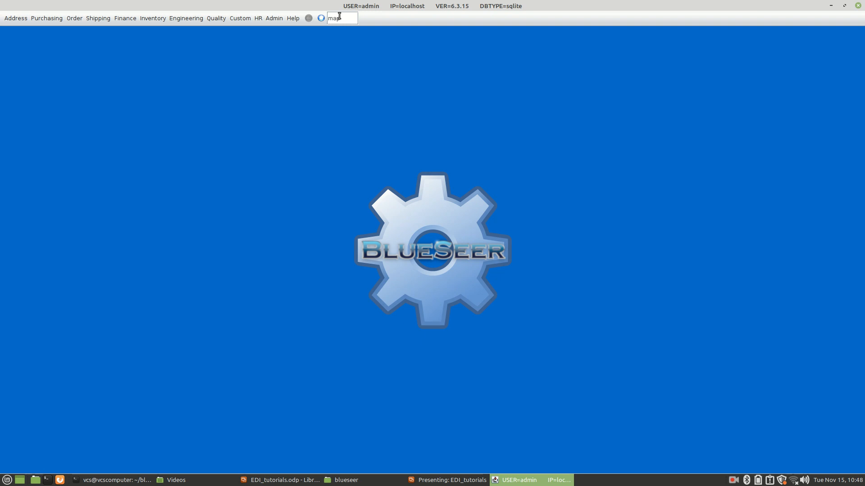
{"action": "key", "text": "Return"}
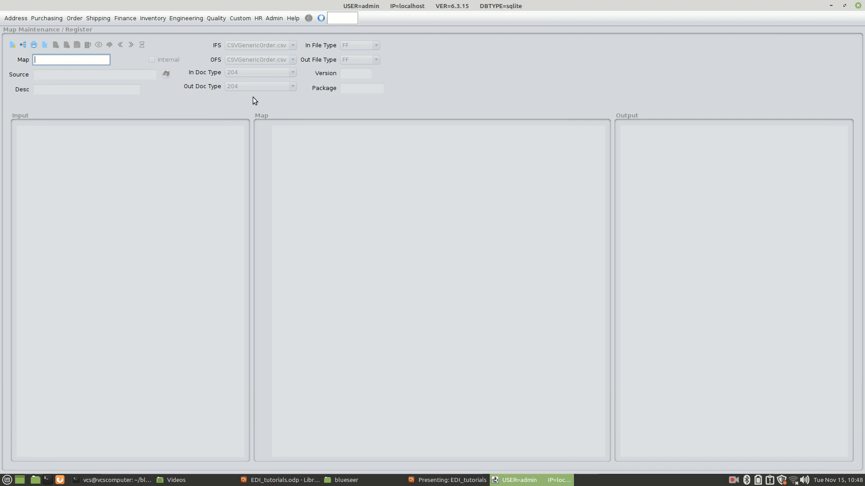
Step: Look up the bs850ToIDOC map by map name and load its record
{"action": "left_click", "coordinate": [23, 45]}
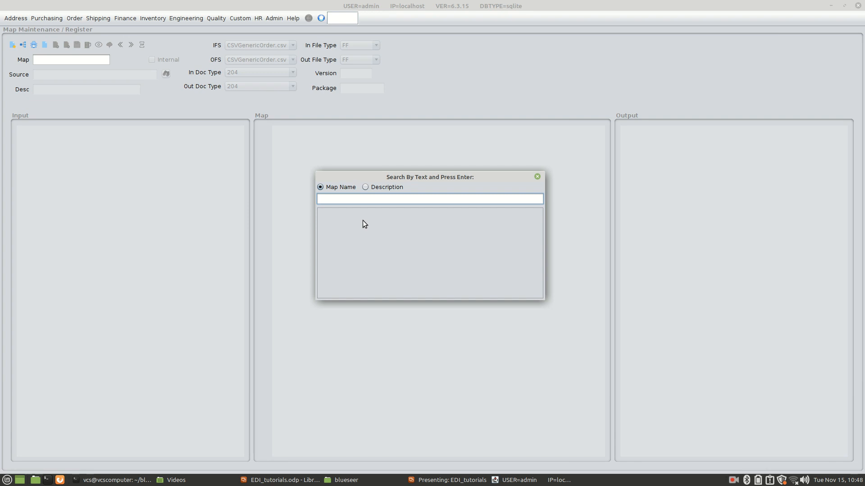
{"action": "key", "text": "Return"}
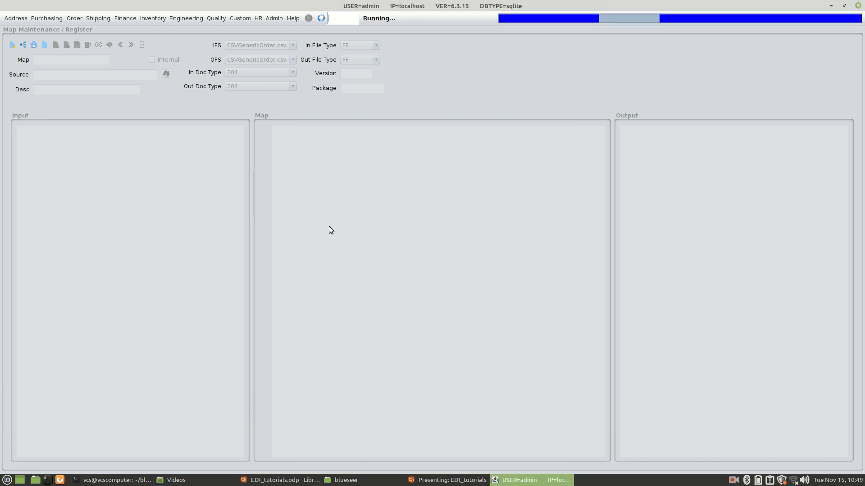
{"action": "left_click", "coordinate": [329, 228]}
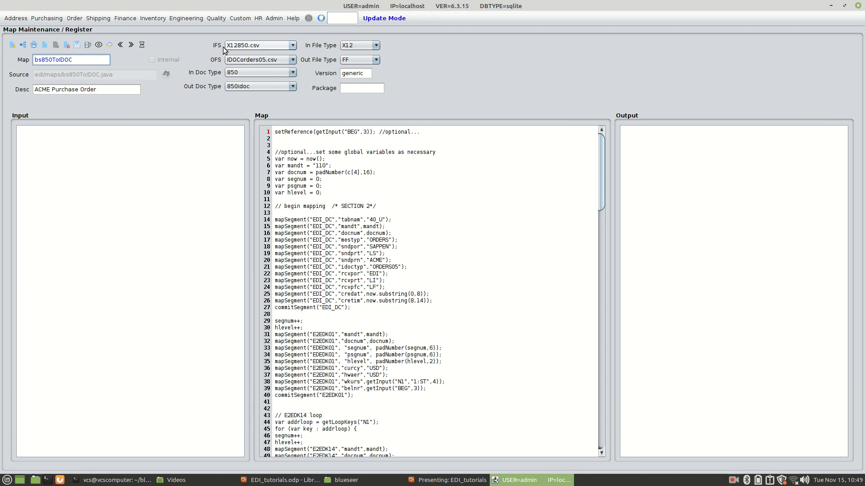
Step: Display the X12850.csv structure as the map's input and the IDOCorders05.csv structure as its output
{"action": "right_click", "coordinate": [103, 183]}
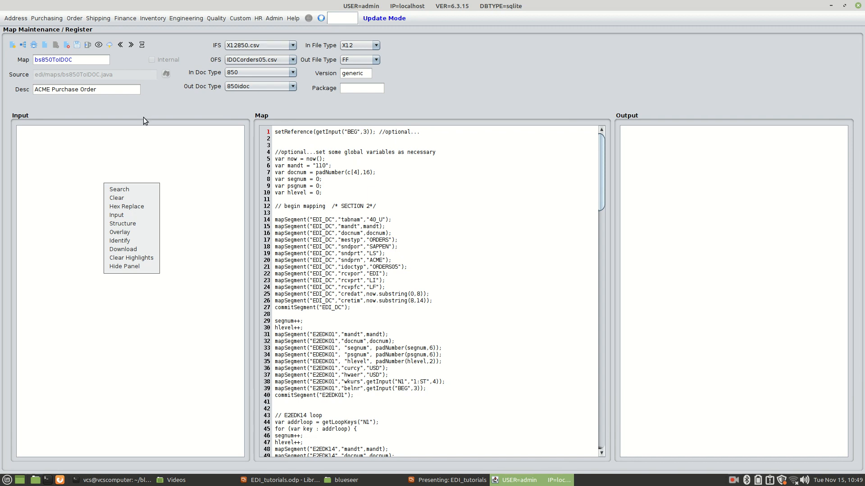
{"action": "left_click", "coordinate": [123, 222]}
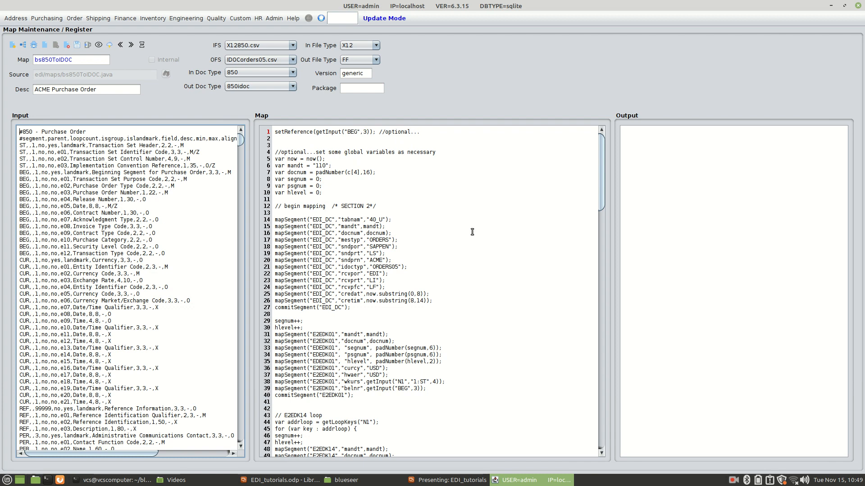
{"action": "left_click", "coordinate": [710, 199]}
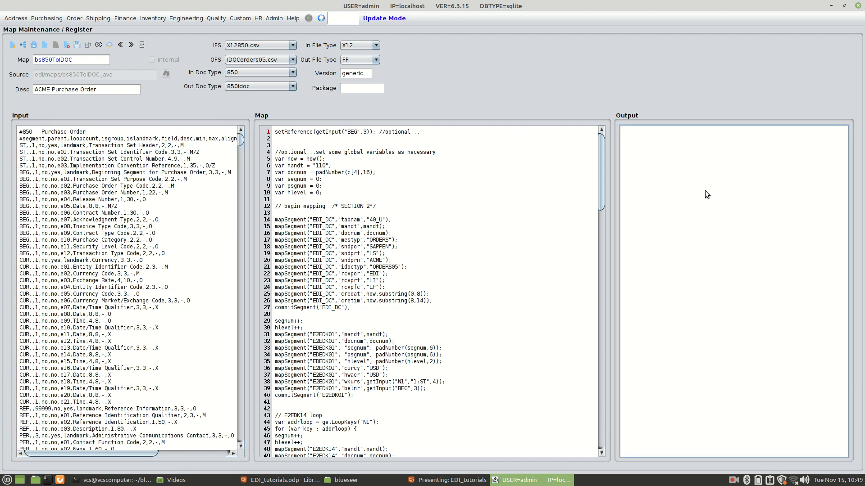
{"action": "right_click", "coordinate": [705, 191]}
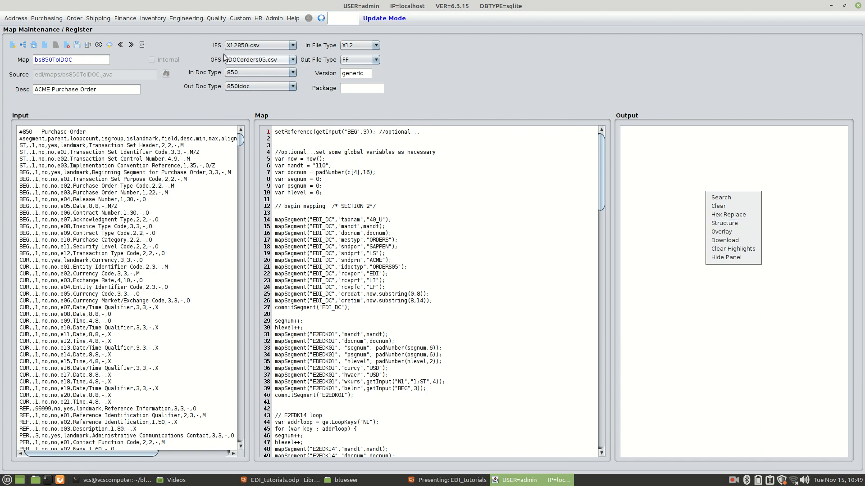
{"action": "left_click", "coordinate": [735, 224]}
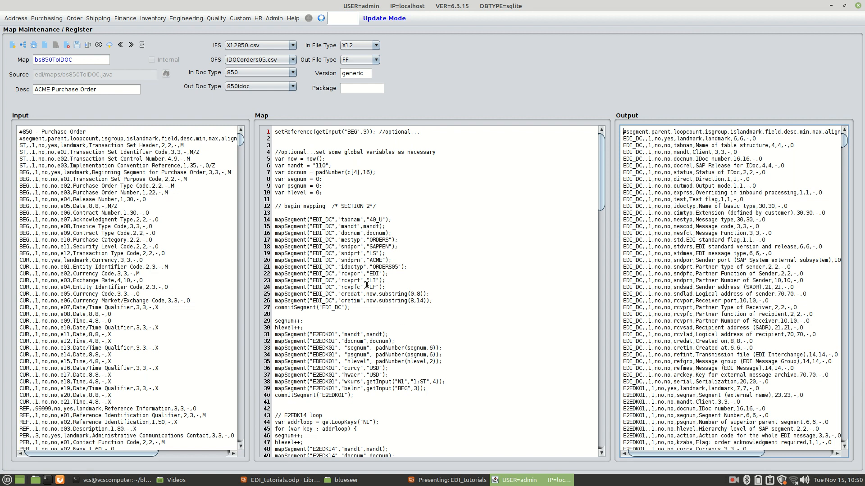
Step: Examine the map code's mapSegment call and its arguments, the mandt variable definition, and the getInput calls on lines 53 and 38
{"action": "double_click", "coordinate": [287, 220]}
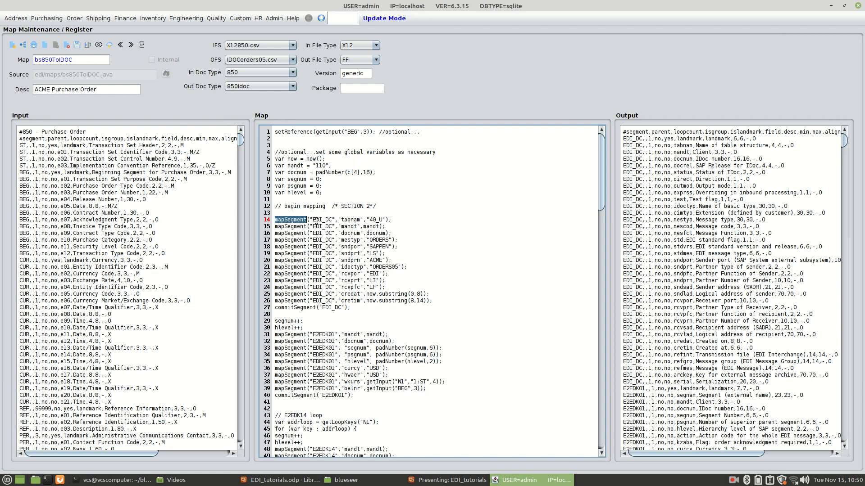
{"action": "left_click_drag", "start_coordinate": [369, 219], "coordinate": [384, 219]}
{"action": "double_click", "coordinate": [371, 227]}
{"action": "double_click", "coordinate": [295, 166]}
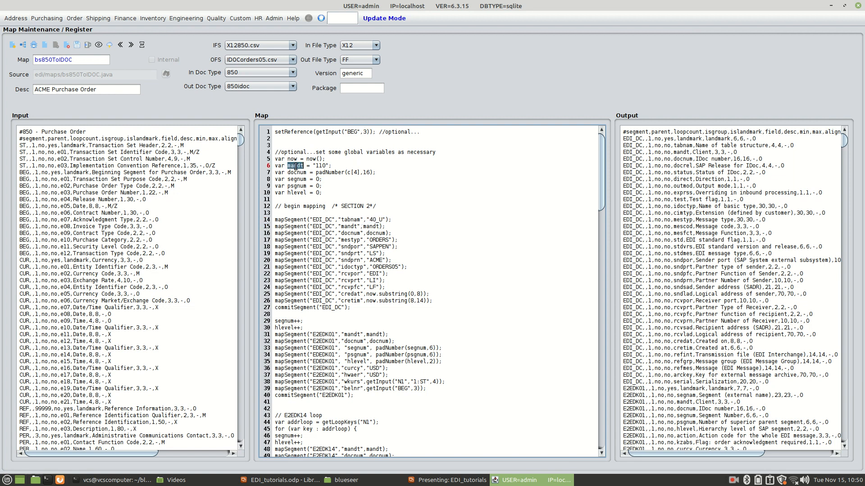
{"action": "scroll", "coordinate": [424, 362], "scroll_direction": "down", "scroll_amount": 6}
{"action": "double_click", "coordinate": [378, 362]}
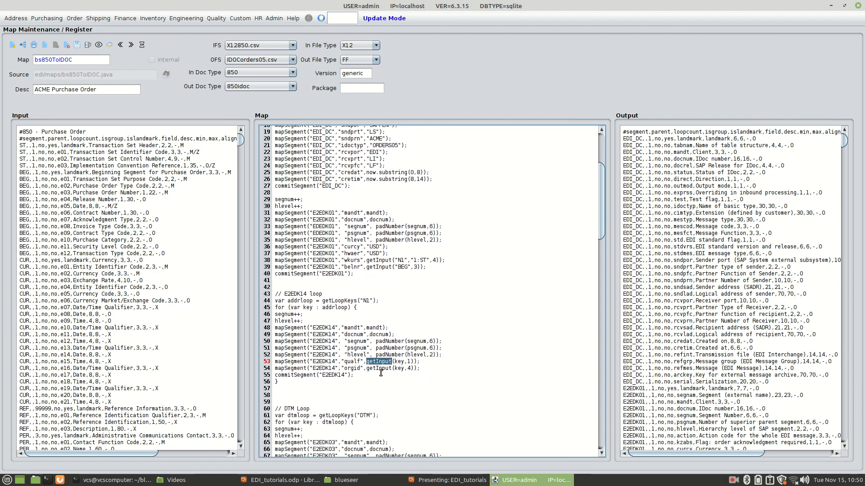
{"action": "double_click", "coordinate": [379, 260]}
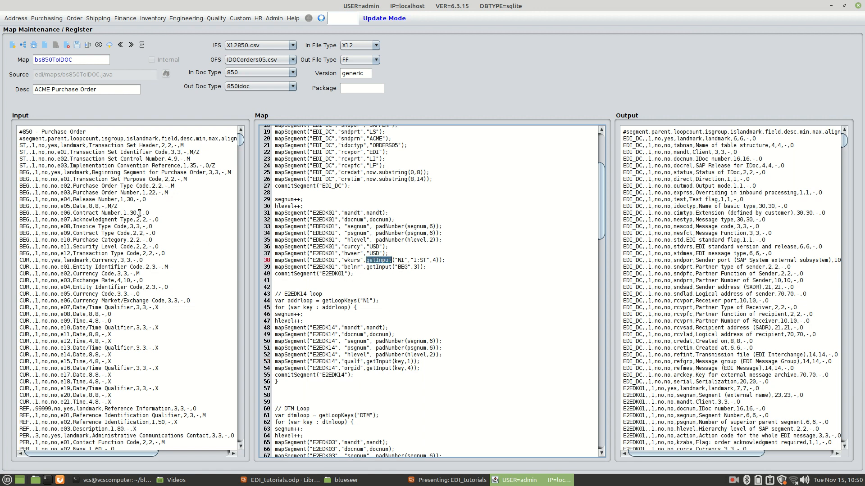
Step: Load an 850 test file from the sampledata folder as the map's input
{"action": "right_click", "coordinate": [122, 188]}
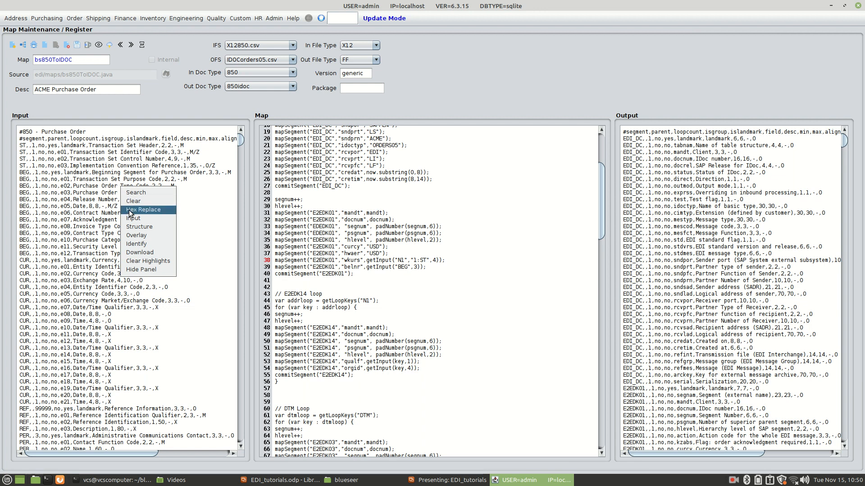
{"action": "left_click", "coordinate": [133, 218]}
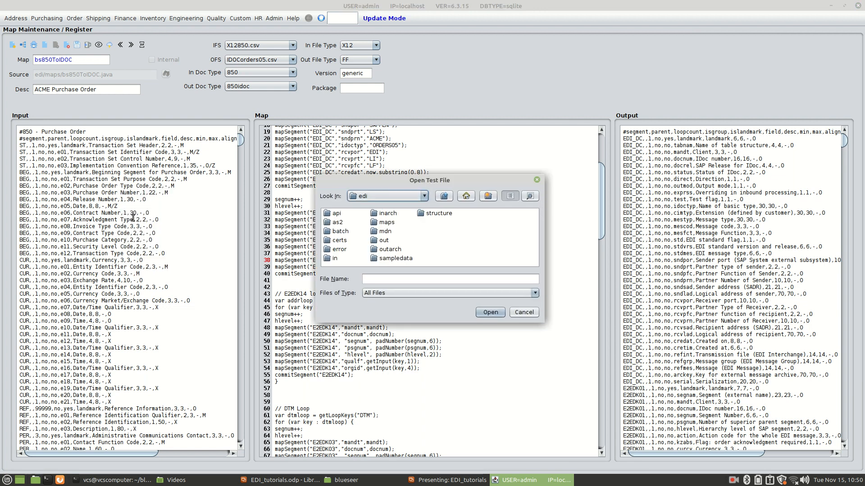
{"action": "double_click", "coordinate": [385, 260]}
{"action": "left_click", "coordinate": [352, 213]}
{"action": "left_click", "coordinate": [490, 312]}
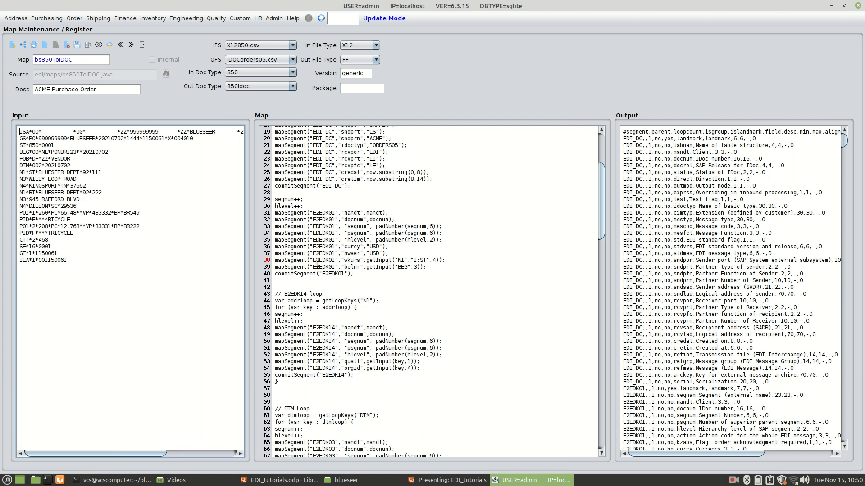
Step: Compare the getInput("N1","1:ST",4) call on line 38 with the matching last element of the sample's N1*ST segment
{"action": "left_click", "coordinate": [353, 260]}
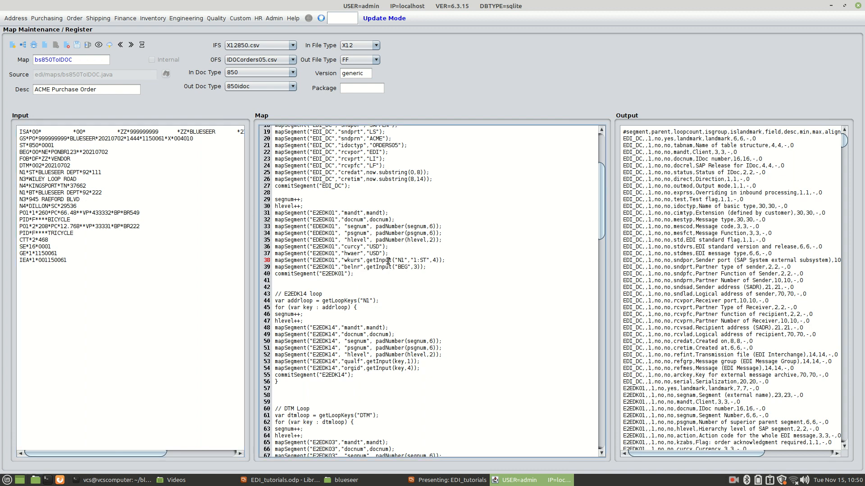
{"action": "double_click", "coordinate": [435, 261]}
{"action": "mouse_move", "coordinate": [90, 173]}
{"action": "left_mouse_down"}
{"action": "mouse_move", "coordinate": [104, 173]}
{"action": "mouse_move", "coordinate": [94, 173]}
{"action": "left_mouse_up"}
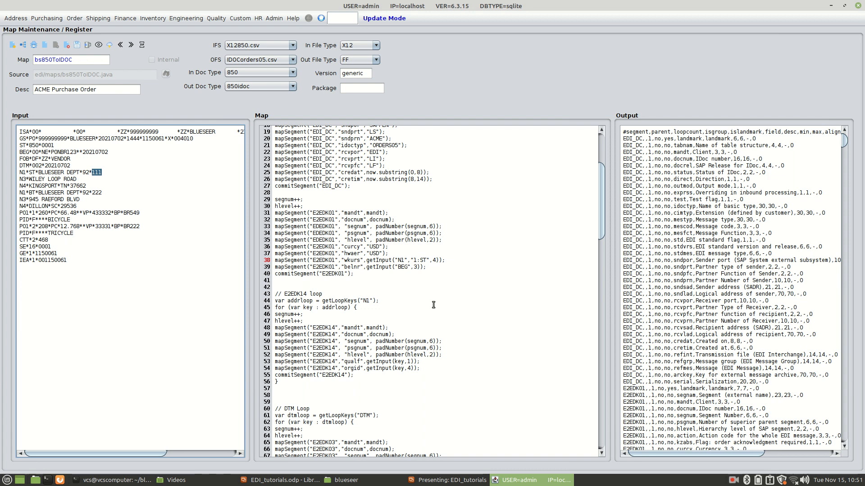
Step: Switch the input back to the 850 structure, compile the map and check the compilation message
{"action": "right_click", "coordinate": [165, 228]}
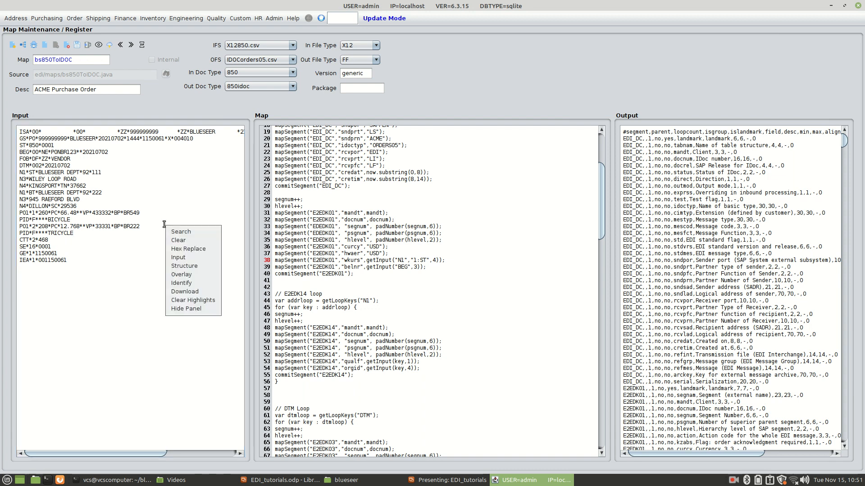
{"action": "left_click", "coordinate": [182, 268]}
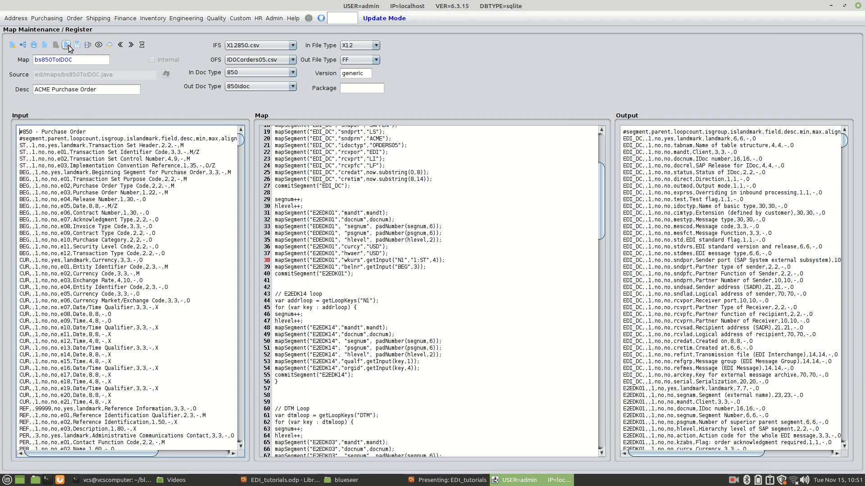
{"action": "left_click", "coordinate": [88, 45]}
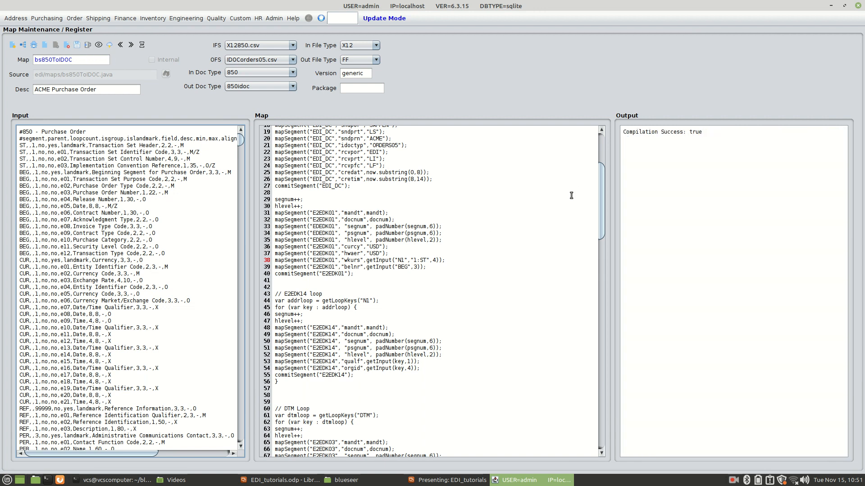
{"action": "triple_click", "coordinate": [712, 130]}
{"action": "left_click", "coordinate": [693, 137]}
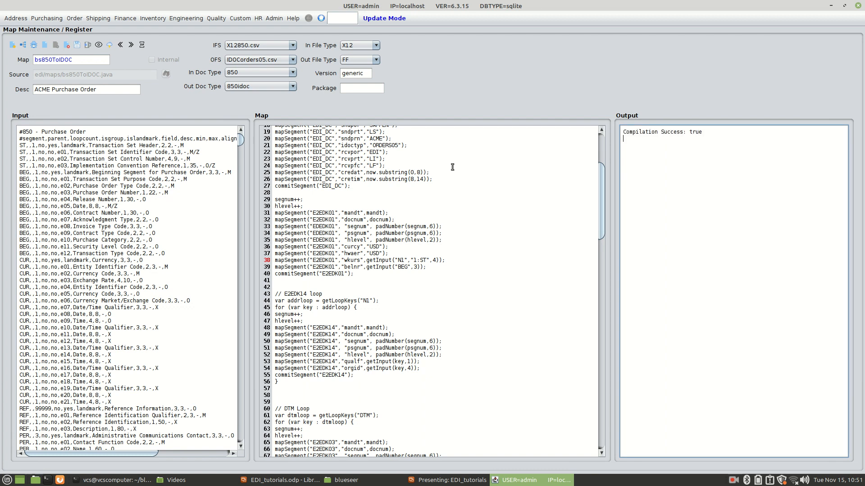
Step: Remove the semicolon at the end of line 14 in the map code and compile the map
{"action": "scroll", "coordinate": [483, 237], "scroll_direction": "up", "scroll_amount": 3}
{"action": "scroll", "coordinate": [464, 232], "scroll_direction": "up", "scroll_amount": 3}
{"action": "left_click", "coordinate": [394, 219]}
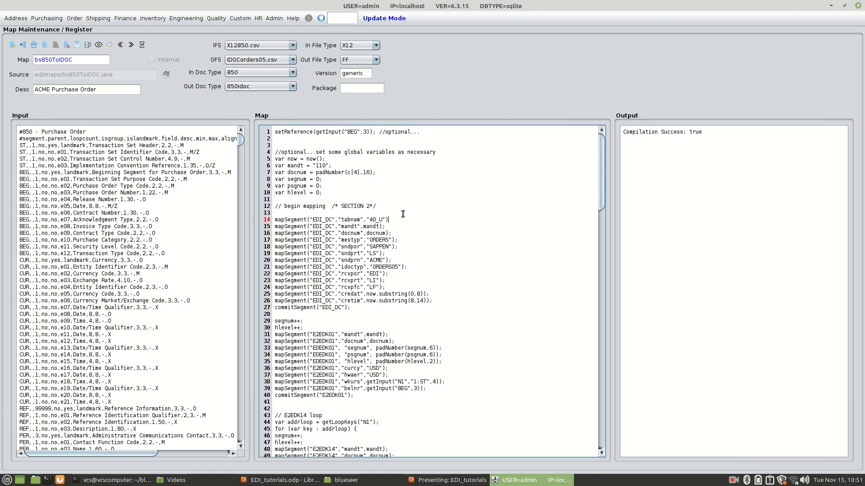
{"action": "left_click", "coordinate": [89, 46]}
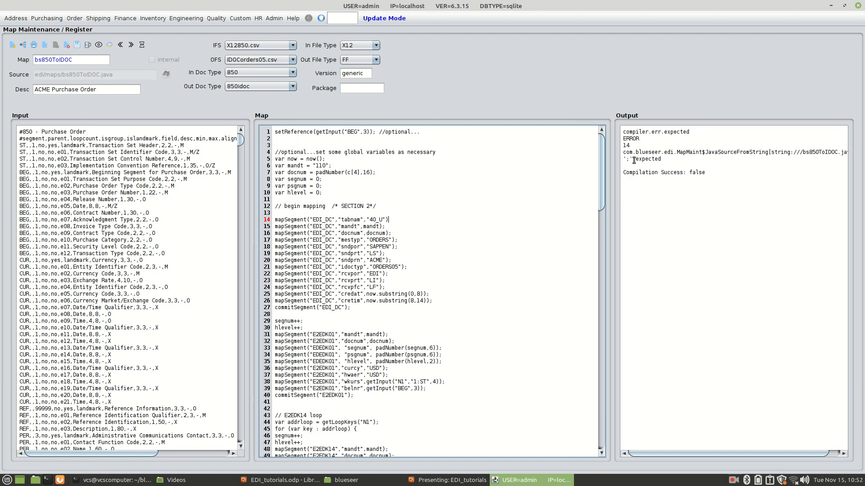
Step: Check the error's line number, restore the semicolon at the end of line 14 and recompile the map
{"action": "double_click", "coordinate": [629, 145]}
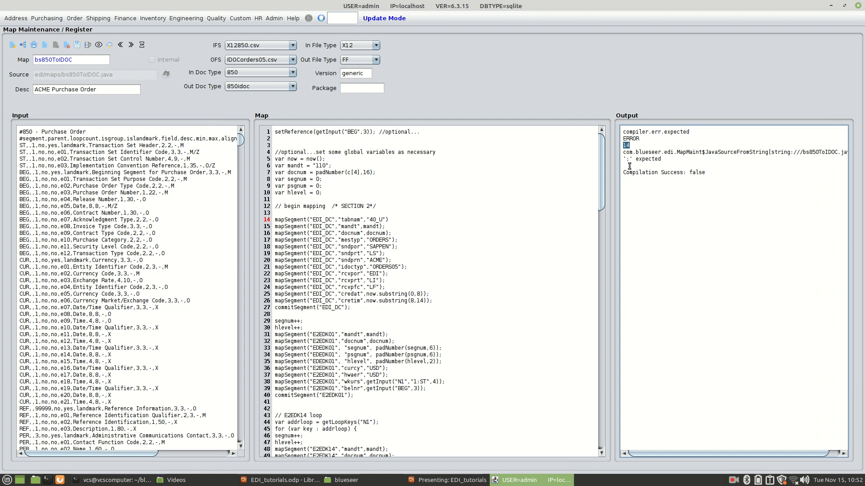
{"action": "left_click", "coordinate": [406, 219]}
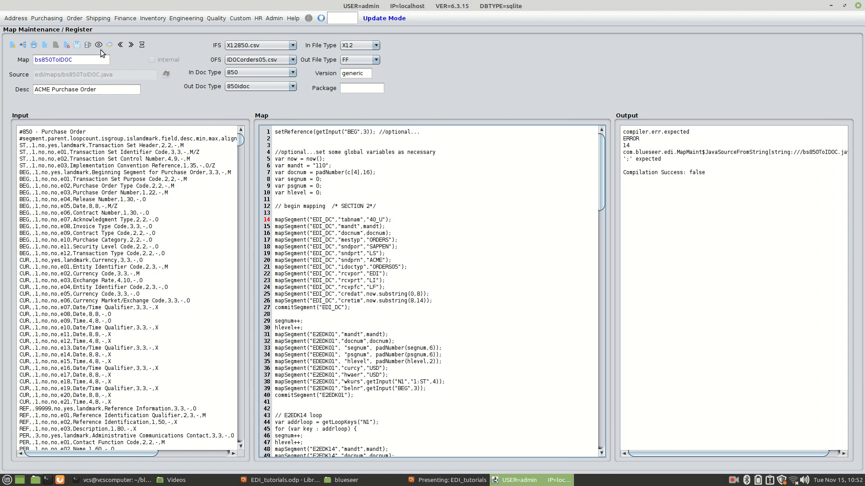
{"action": "left_click", "coordinate": [88, 44]}
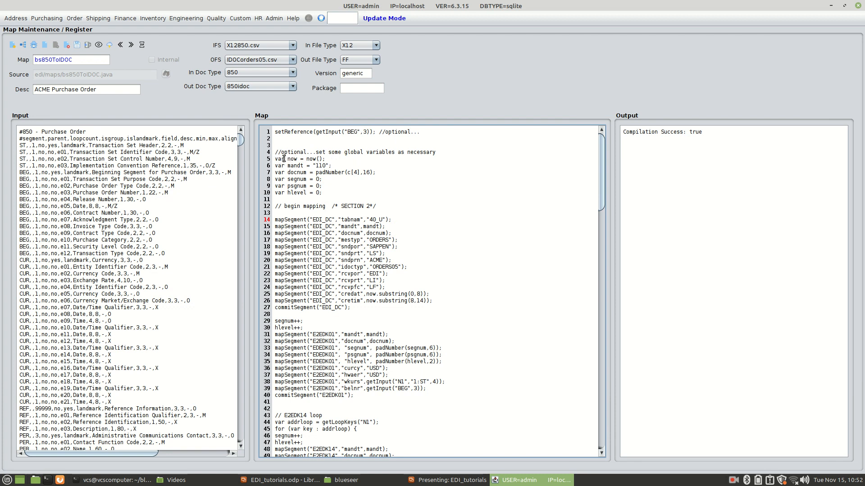
Step: Review the global variable declarations on lines 5–10 and the N1..N4 group loop that maps the E2EDKA1 segments
{"action": "left_click_drag", "start_coordinate": [275, 161], "coordinate": [344, 194]}
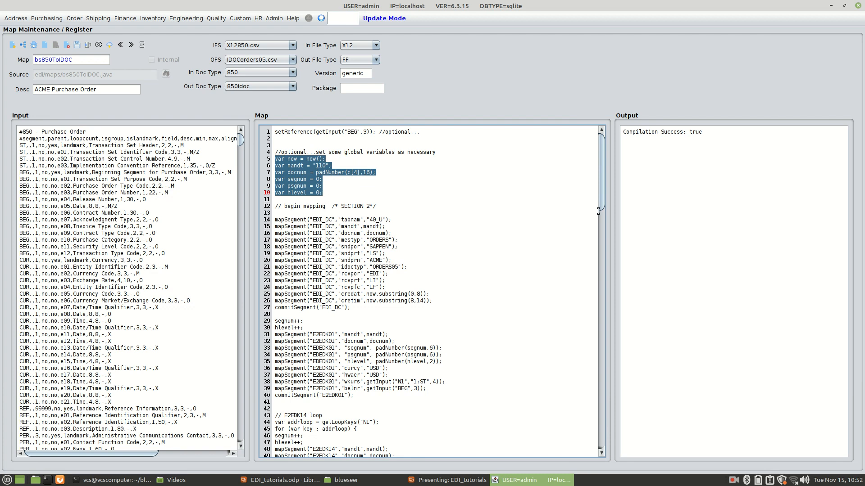
{"action": "left_click_drag", "start_coordinate": [604, 165], "coordinate": [601, 273]}
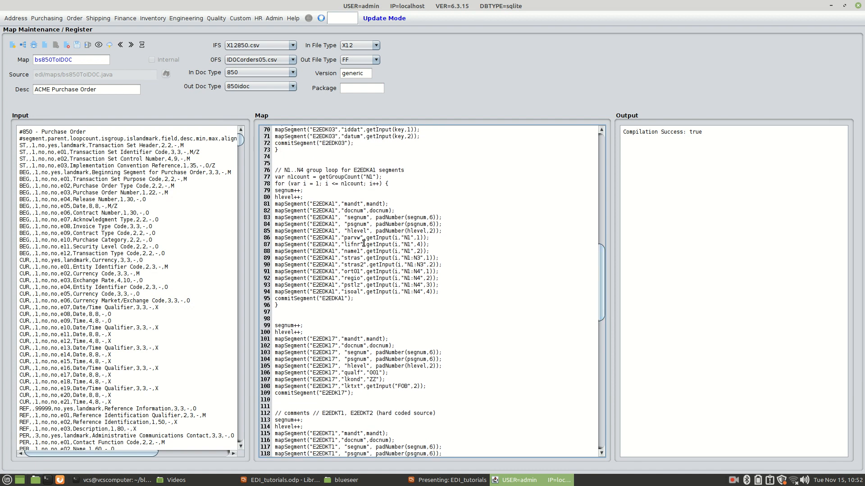
{"action": "left_click_drag", "start_coordinate": [275, 184], "coordinate": [398, 186]}
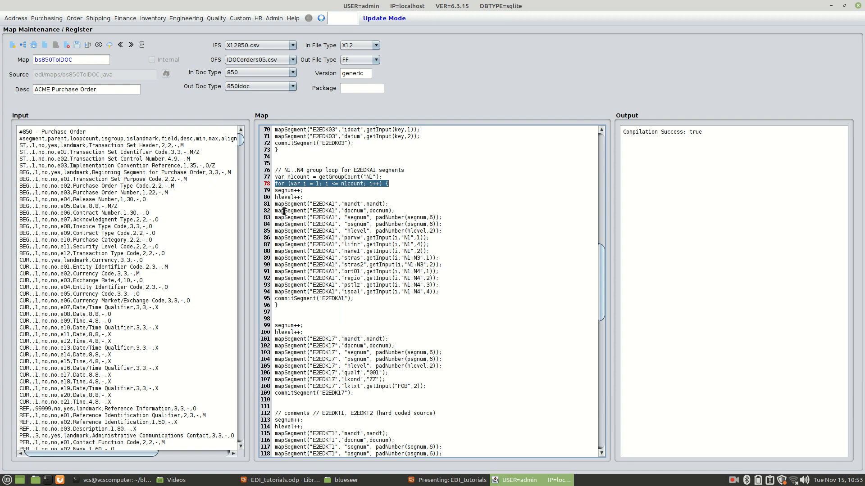
{"action": "left_click_drag", "start_coordinate": [274, 204], "coordinate": [403, 294]}
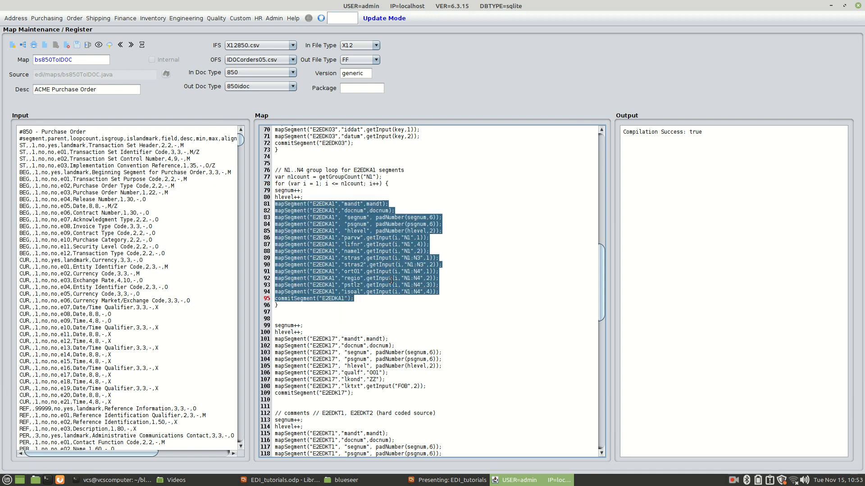
{"action": "double_click", "coordinate": [313, 185]}
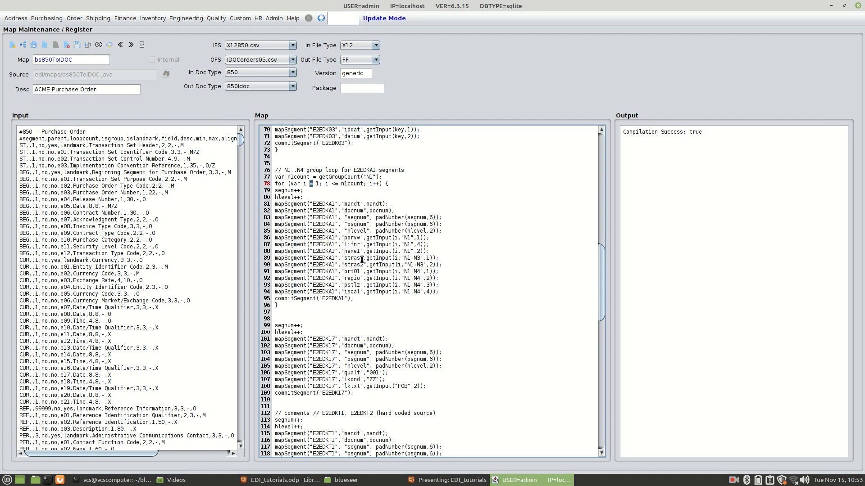
{"action": "scroll", "coordinate": [348, 254], "scroll_direction": "up", "scroll_amount": 2}
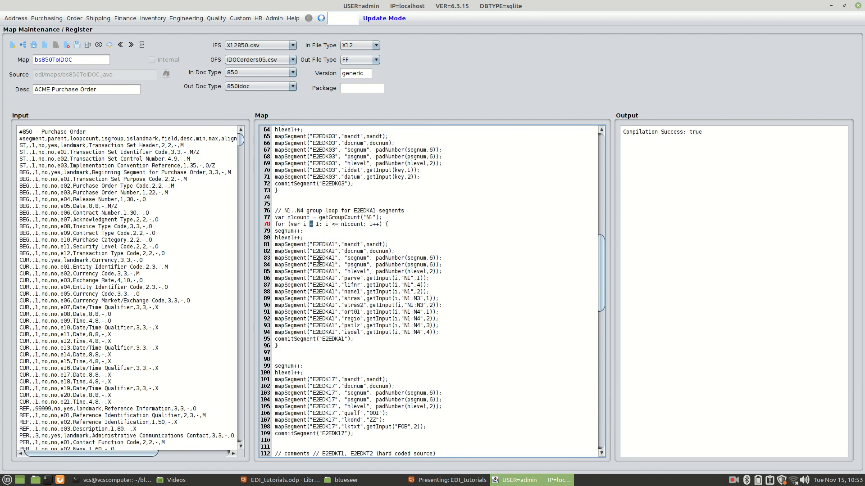
Step: Review the now.substring expressions that fill credat and cretim in the EDI_DC segment of the map code
{"action": "scroll", "coordinate": [417, 288], "scroll_direction": "up", "scroll_amount": 15}
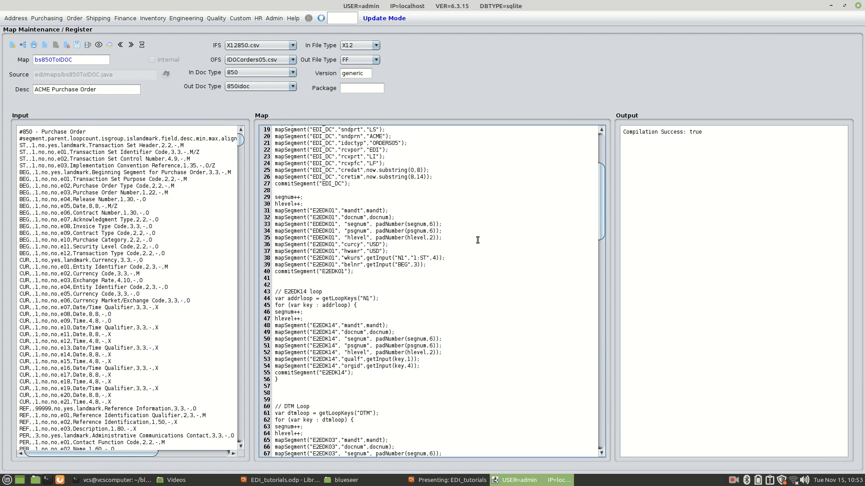
{"action": "double_click", "coordinate": [391, 170]}
{"action": "scroll", "coordinate": [497, 264], "scroll_direction": "down", "scroll_amount": 1}
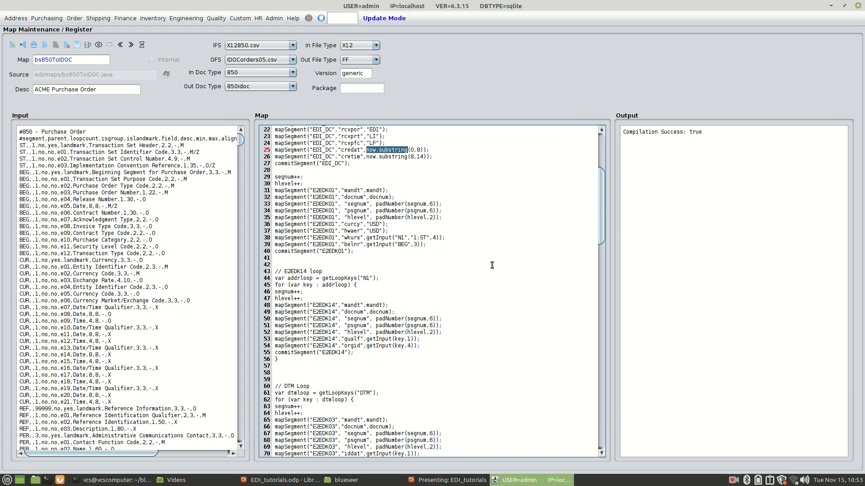
Step: Clear the form and start a new map named mymap2 with source edi/maps/mymap2.java and description "my myap2"
{"action": "left_click", "coordinate": [45, 47]}
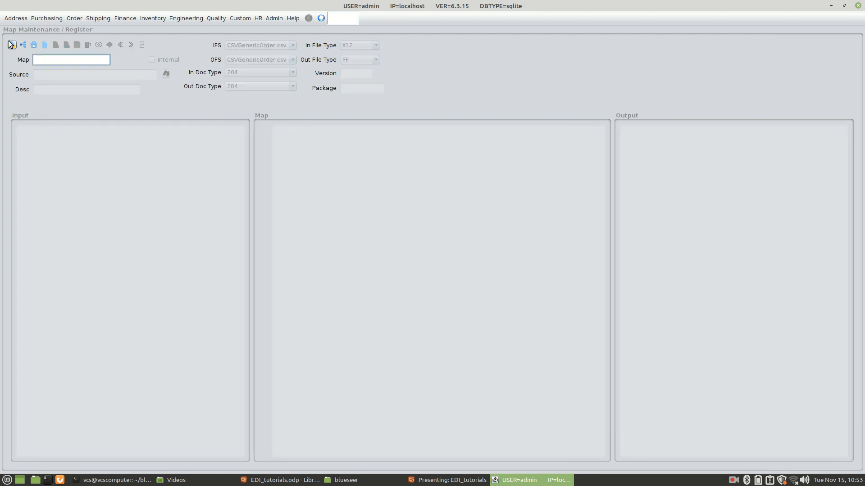
{"action": "left_click", "coordinate": [13, 45]}
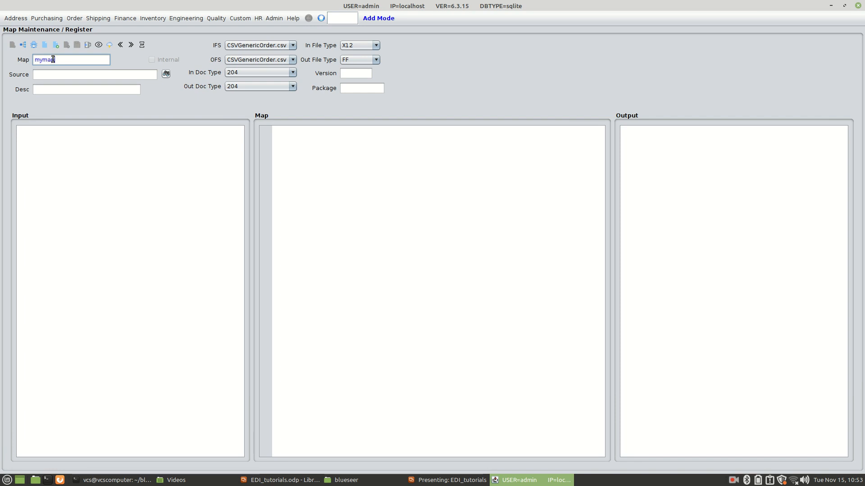
{"action": "type", "text": "mymap2"}
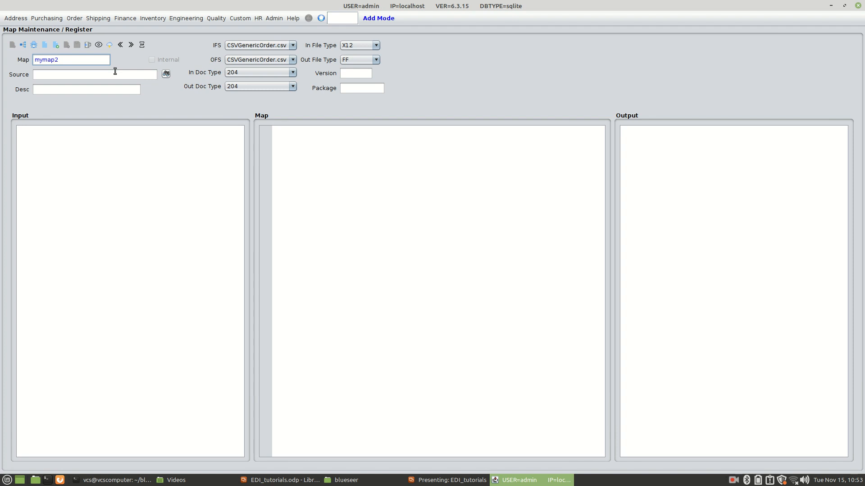
{"action": "left_click", "coordinate": [53, 77]}
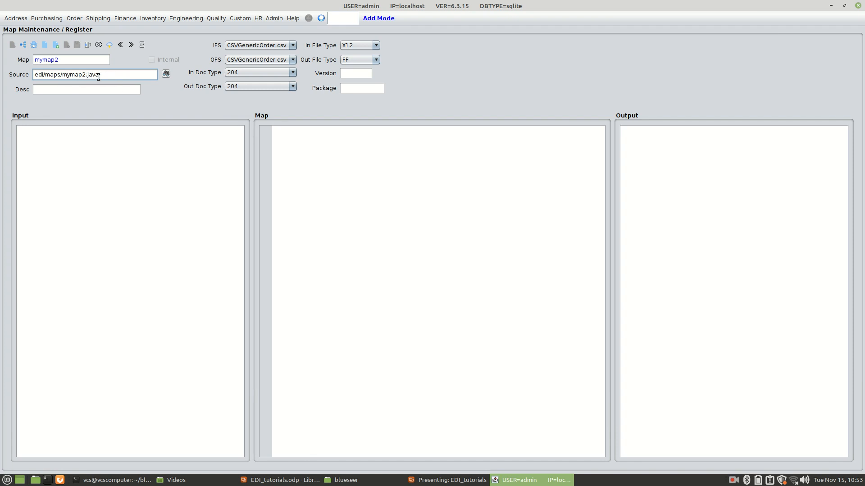
{"action": "left_click", "coordinate": [337, 186]}
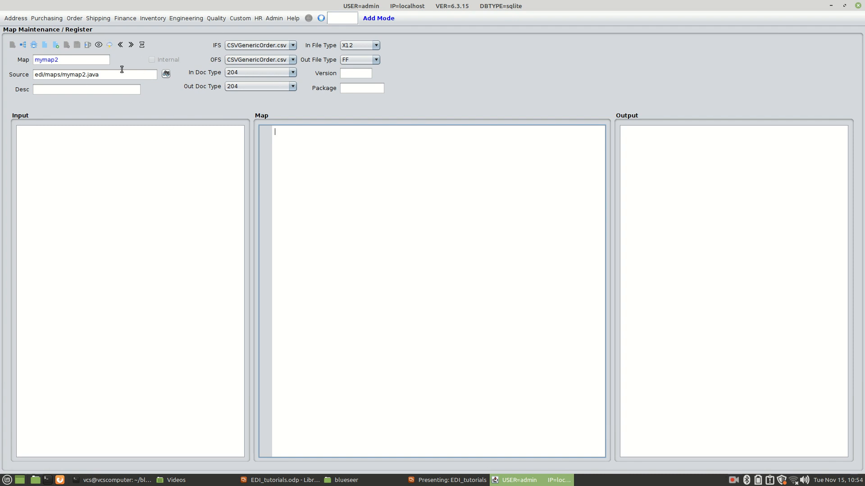
{"action": "left_click", "coordinate": [62, 90]}
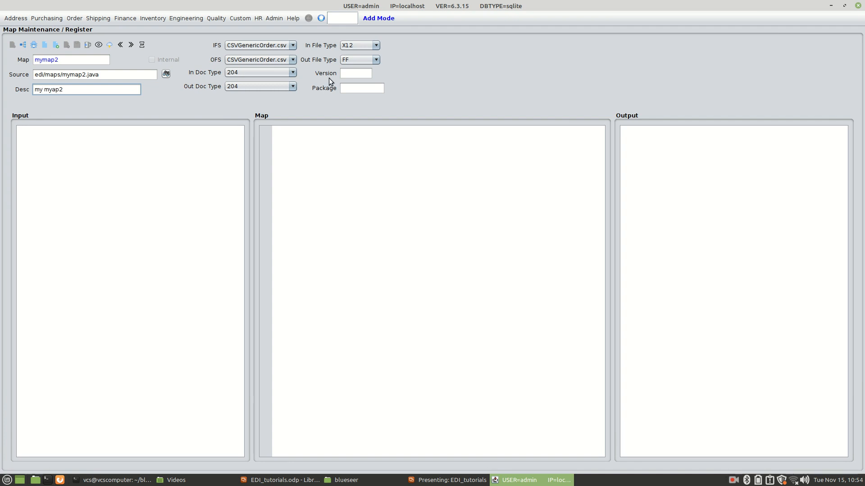
Step: Set the new map's input structure (IFS) to IDOCorders05.csv and its output structure (OFS) to X12850.csv
{"action": "left_click", "coordinate": [258, 47]}
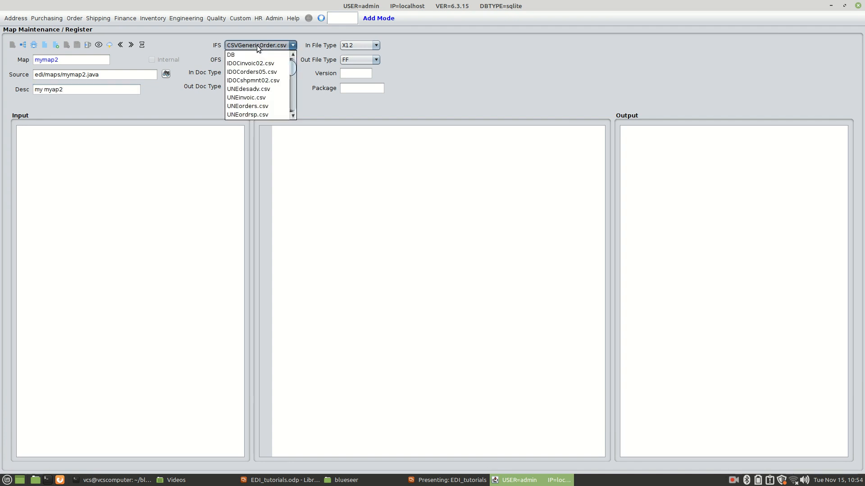
{"action": "left_click", "coordinate": [247, 73]}
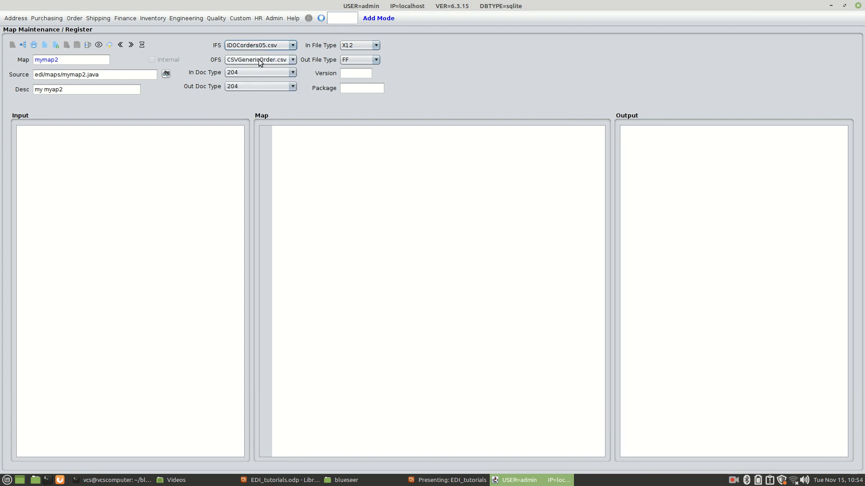
{"action": "left_click", "coordinate": [259, 60]}
{"action": "scroll", "coordinate": [242, 103], "scroll_direction": "down", "scroll_amount": 3}
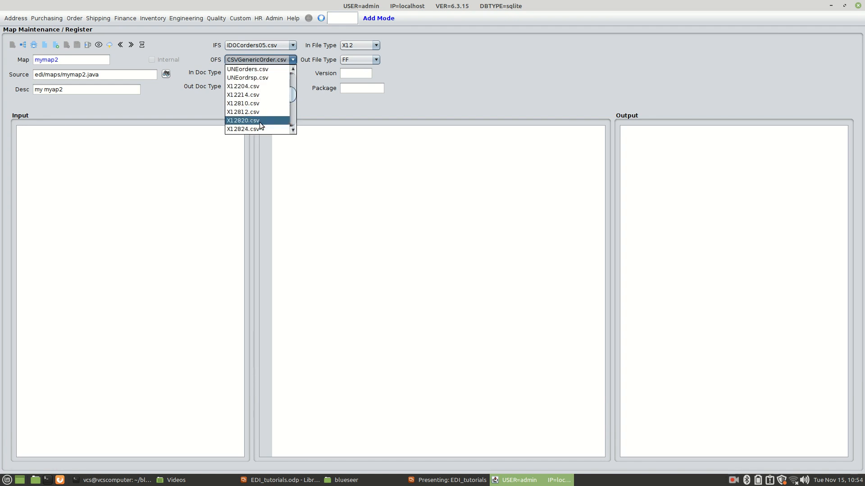
{"action": "scroll", "coordinate": [245, 125], "scroll_direction": "down", "scroll_amount": 1}
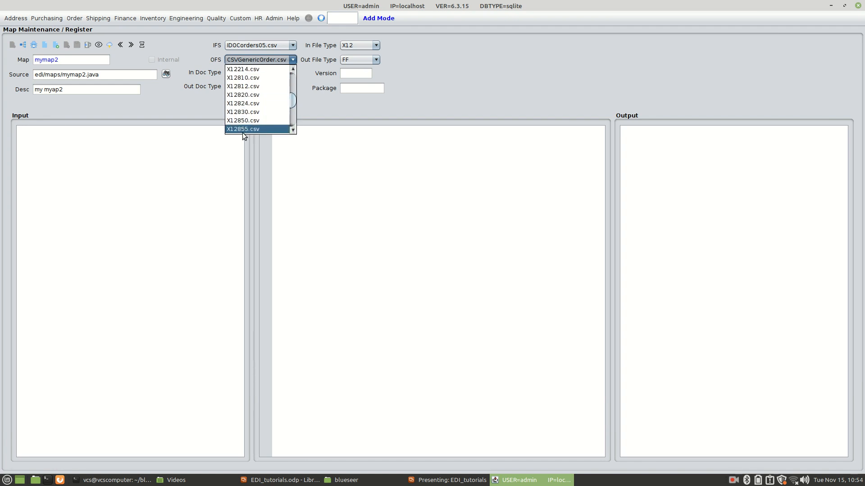
{"action": "left_click", "coordinate": [243, 121]}
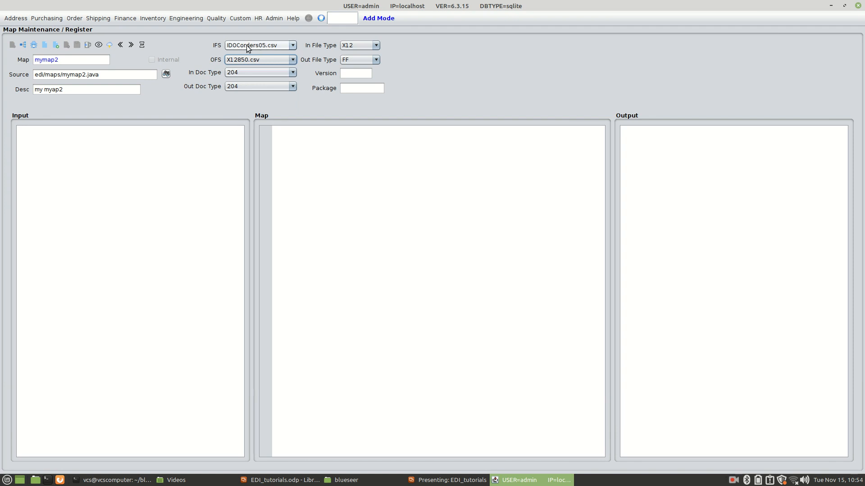
Step: Set the new map's In Doc Type to 850idoc and its Out Doc Type to 850
{"action": "left_click", "coordinate": [239, 74]}
{"action": "scroll", "coordinate": [248, 112], "scroll_direction": "down", "scroll_amount": 2}
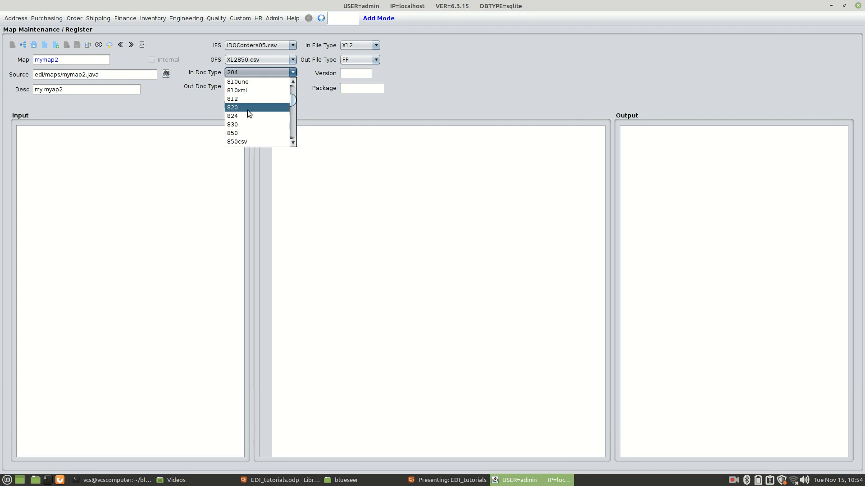
{"action": "scroll", "coordinate": [238, 131], "scroll_direction": "down", "scroll_amount": 2}
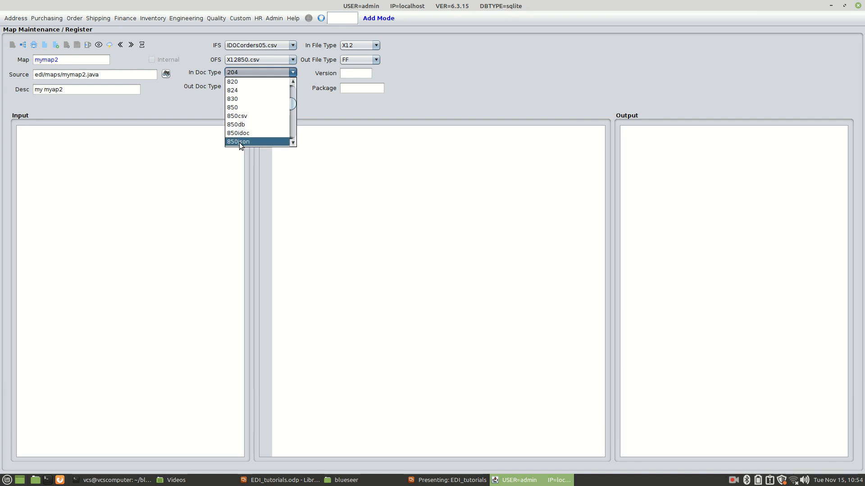
{"action": "left_click", "coordinate": [238, 107]}
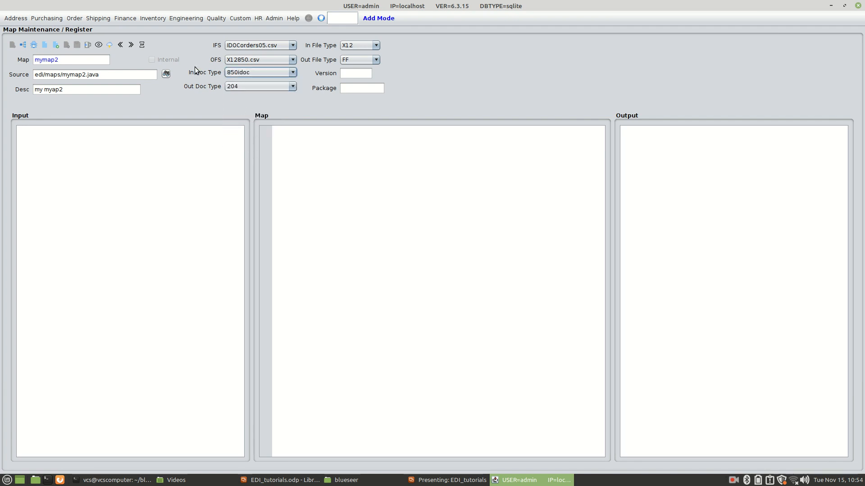
{"action": "left_click", "coordinate": [237, 87]}
{"action": "scroll", "coordinate": [253, 146], "scroll_direction": "down", "scroll_amount": 5}
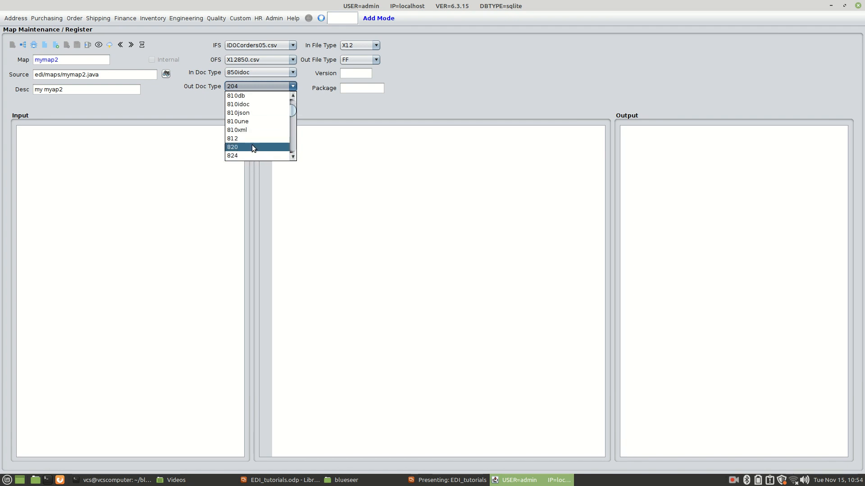
{"action": "scroll", "coordinate": [240, 137], "scroll_direction": "down", "scroll_amount": 3}
{"action": "left_click", "coordinate": [236, 147]}
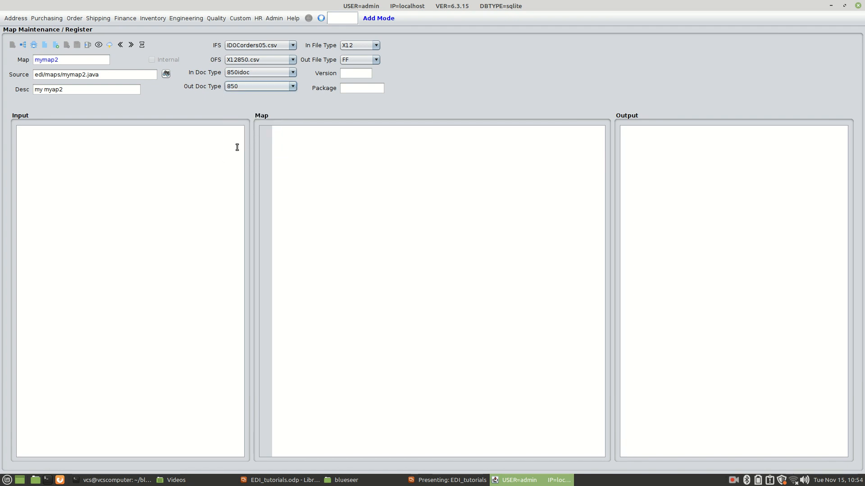
{"action": "left_click", "coordinate": [292, 86]}
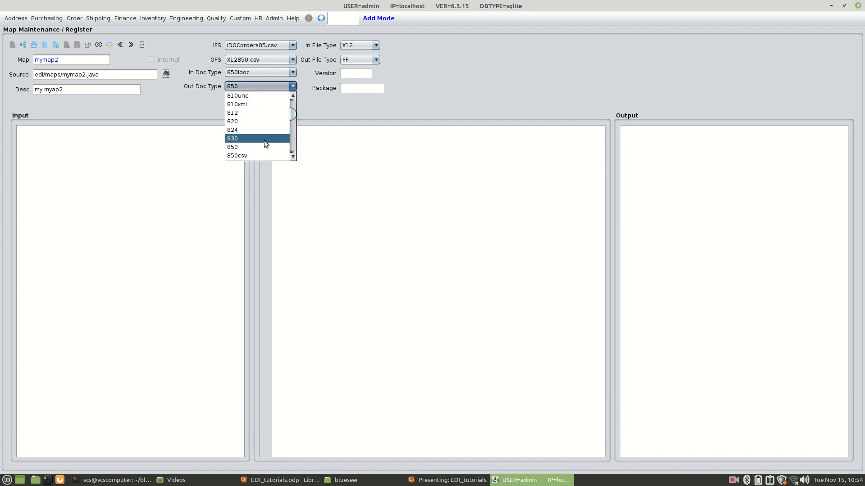
{"action": "scroll", "coordinate": [261, 142], "scroll_direction": "down", "scroll_amount": 2}
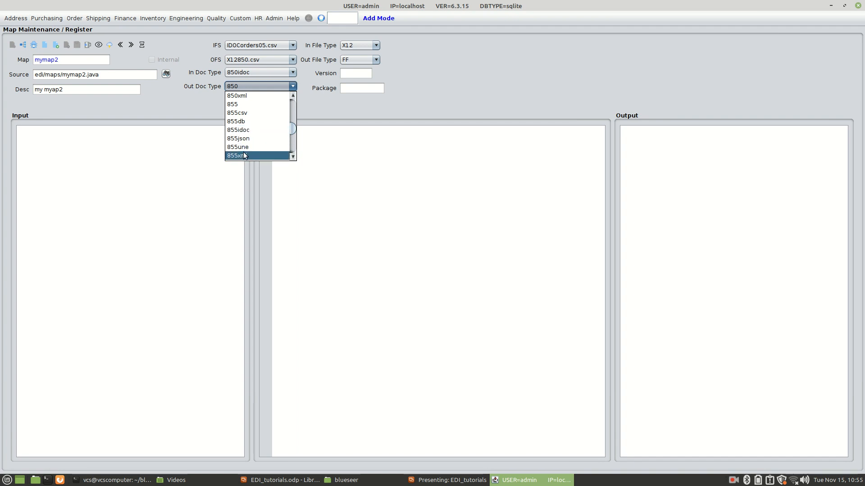
{"action": "left_click", "coordinate": [315, 89]}
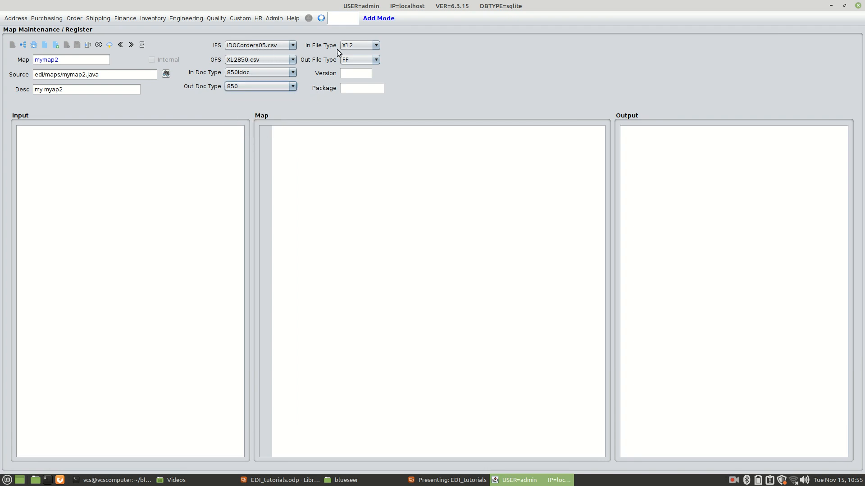
Step: Set the In File Type to FF and the Out File Type to X12, and add the map record
{"action": "left_click", "coordinate": [358, 44]}
{"action": "left_click", "coordinate": [352, 56]}
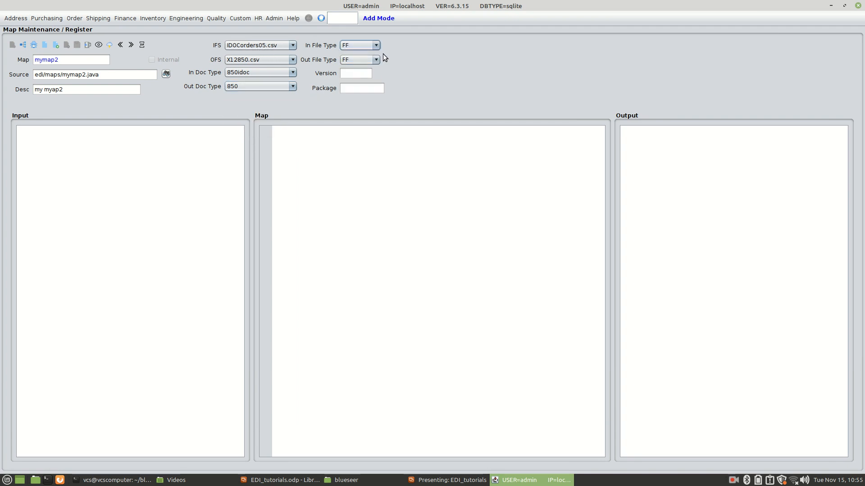
{"action": "left_click", "coordinate": [360, 60]}
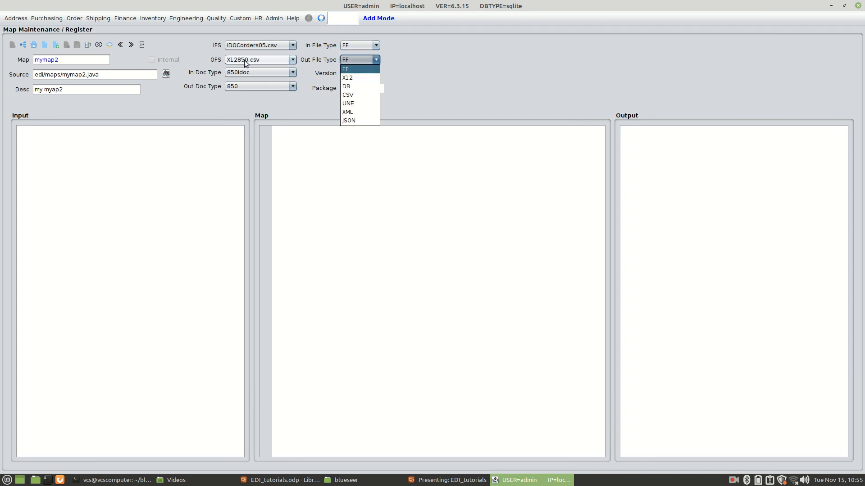
{"action": "left_click", "coordinate": [350, 79]}
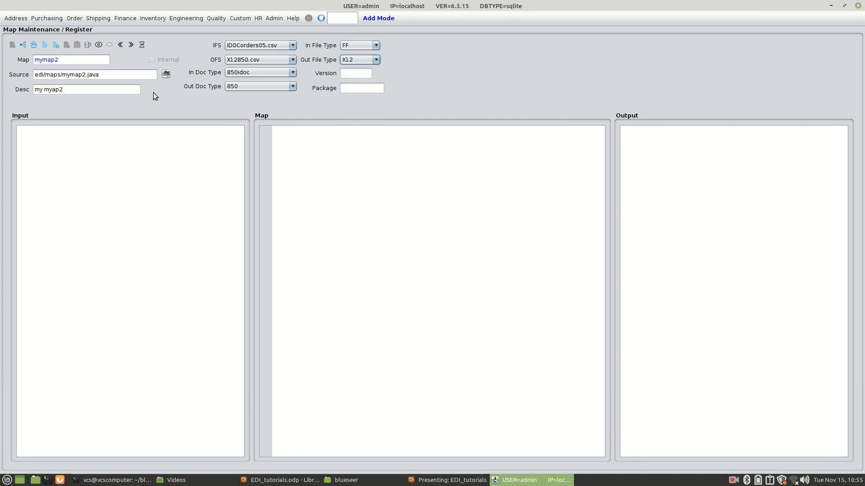
{"action": "left_click", "coordinate": [58, 45]}
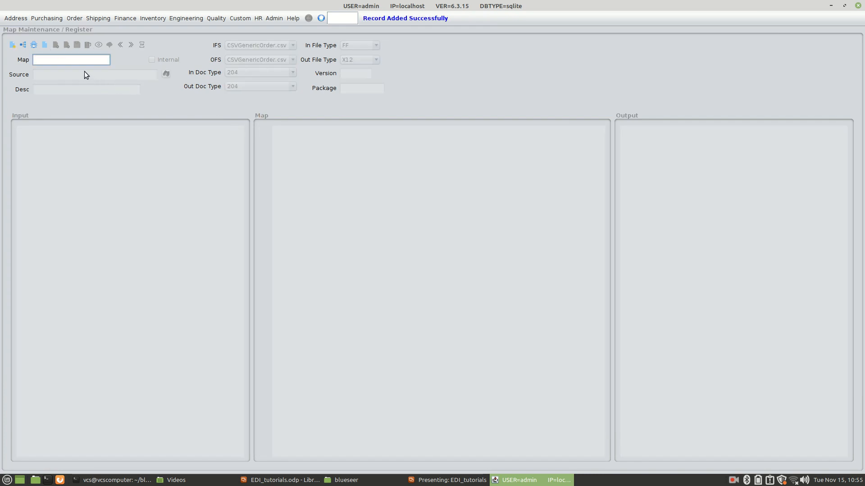
Step: Look up all maps by name and open the mymap2 record to view its empty map code area
{"action": "left_click", "coordinate": [23, 45]}
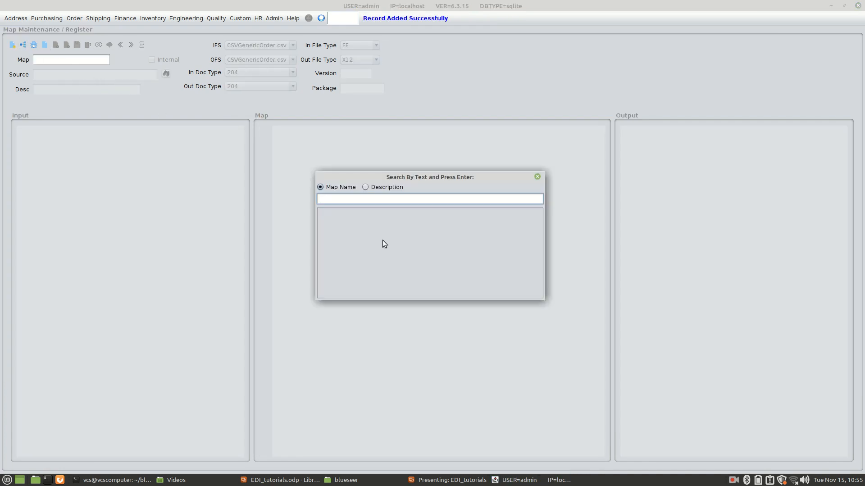
{"action": "key", "text": "Return"}
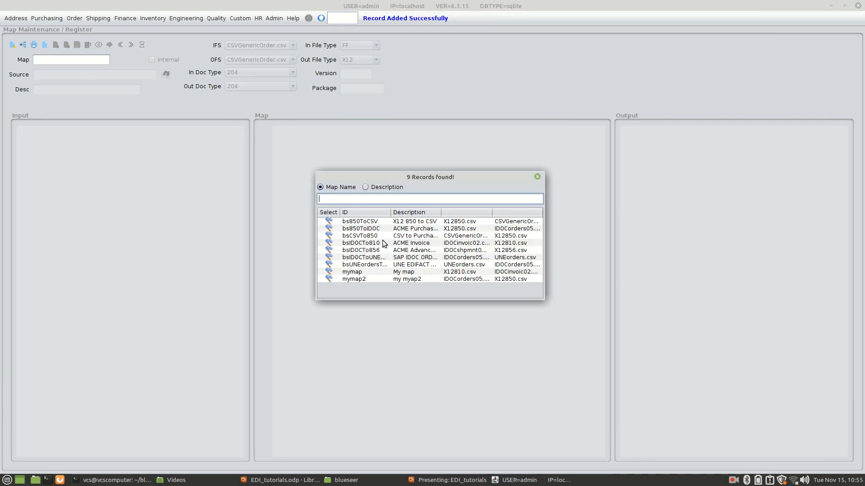
{"action": "left_click", "coordinate": [328, 279]}
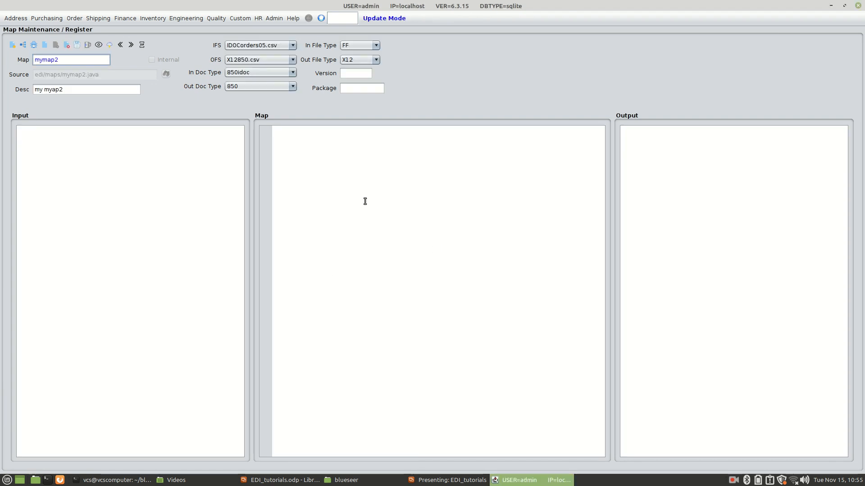
{"action": "left_click", "coordinate": [327, 158]}
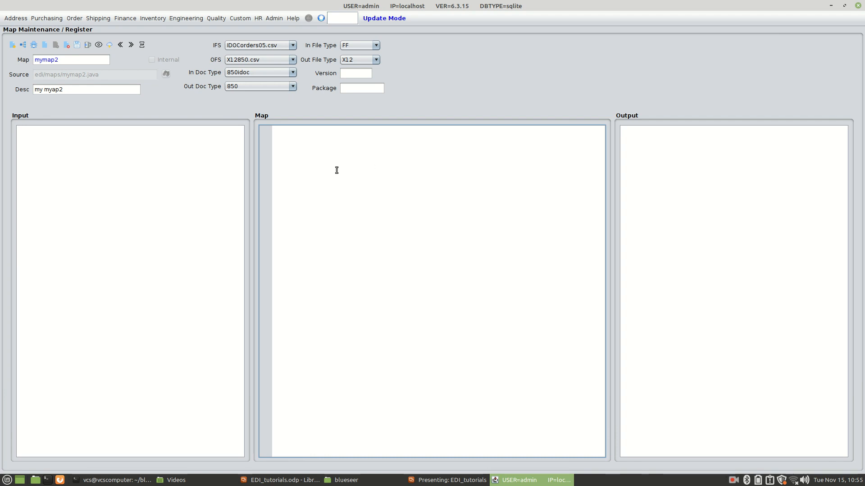
Step: Switch to the layout with only the input and output areas, and set IFS to X12850.csv
{"action": "left_click", "coordinate": [34, 46]}
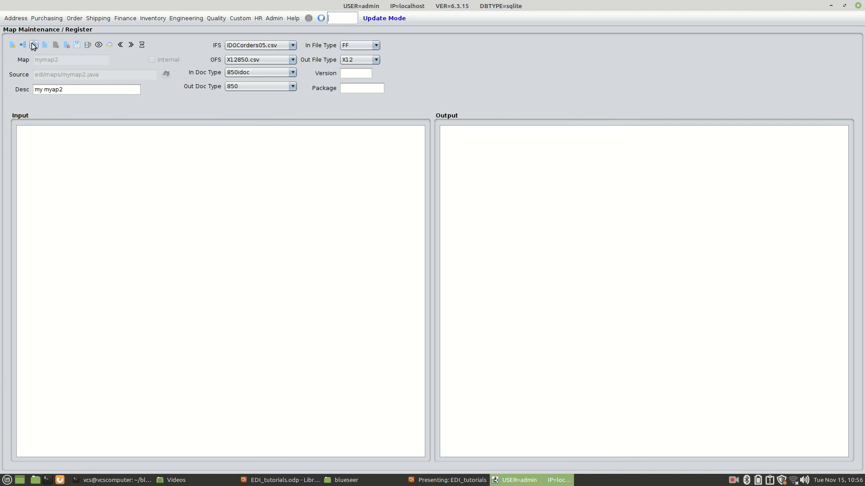
{"action": "left_click", "coordinate": [34, 46]}
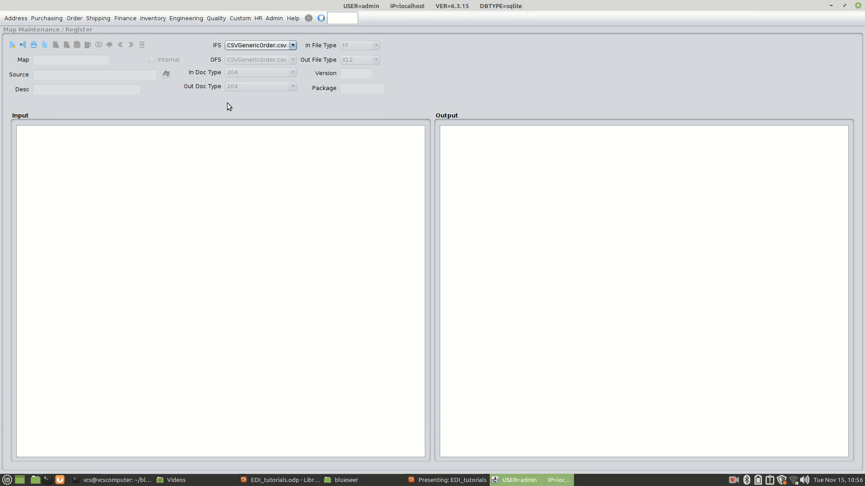
{"action": "left_click", "coordinate": [249, 46]}
{"action": "scroll", "coordinate": [247, 92], "scroll_direction": "down", "scroll_amount": 2}
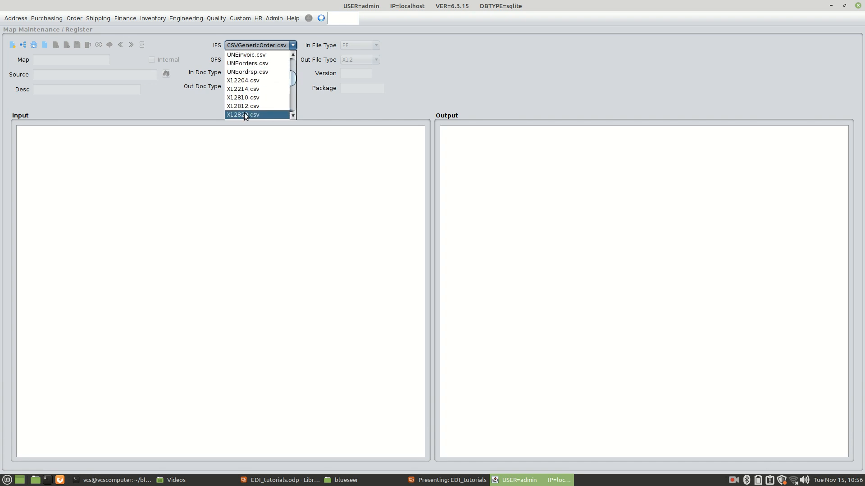
{"action": "scroll", "coordinate": [245, 113], "scroll_direction": "down", "scroll_amount": 1}
{"action": "left_click", "coordinate": [246, 114]}
Step: Overlay the sample file ACME850in.txt from the sampledata folder on the X12850.csv structure in the Input area
{"action": "left_click", "coordinate": [93, 172]}
{"action": "right_click", "coordinate": [91, 169]}
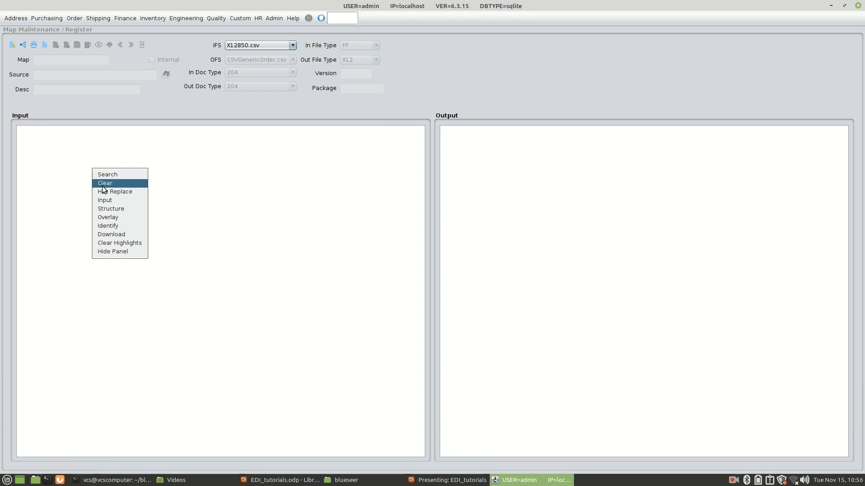
{"action": "left_click", "coordinate": [103, 218]}
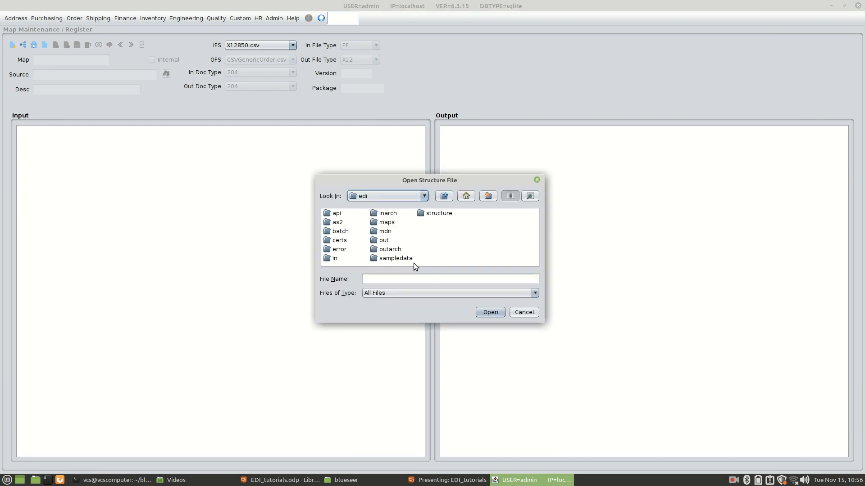
{"action": "double_click", "coordinate": [393, 259]}
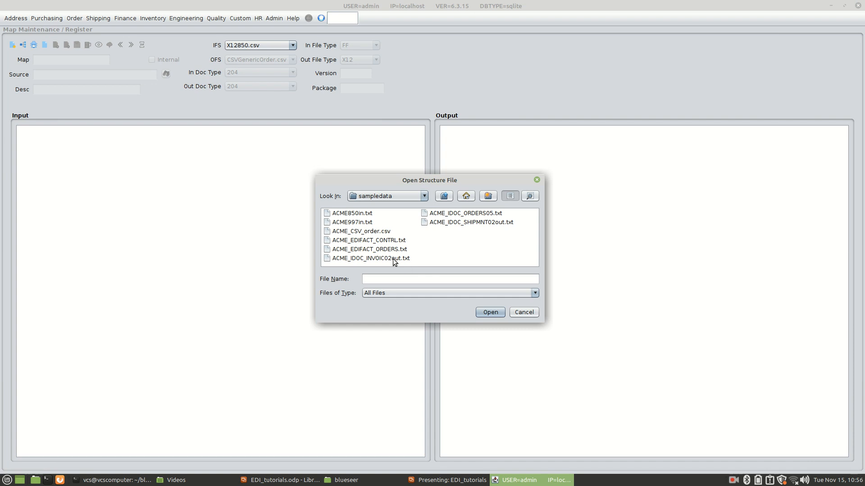
{"action": "left_click", "coordinate": [350, 214]}
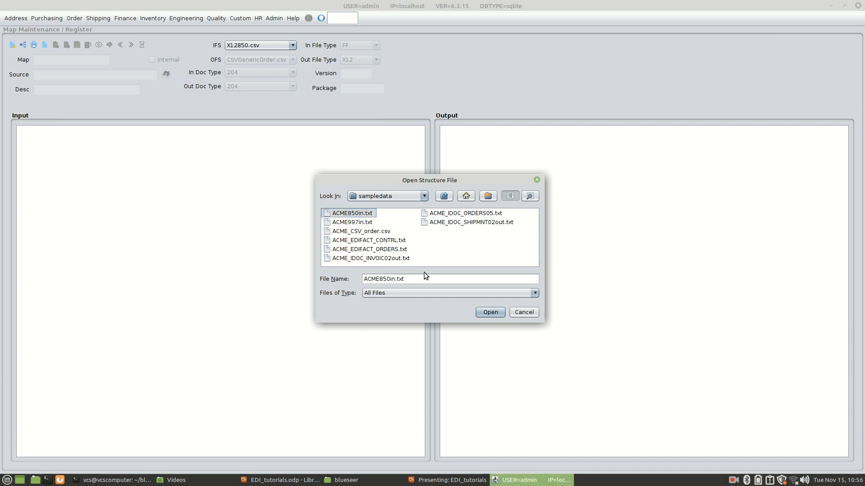
{"action": "left_click", "coordinate": [490, 312]}
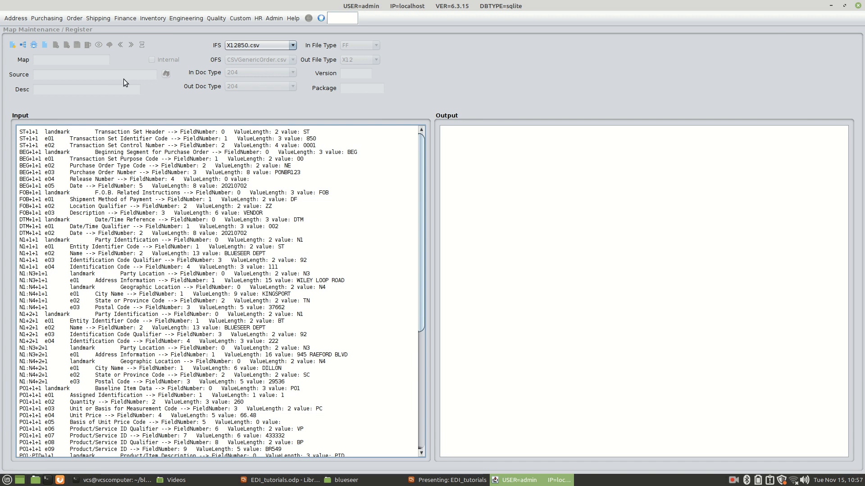
Step: Reset the map form, return to the layout with only the input and output areas, and reset the form again
{"action": "left_click", "coordinate": [44, 44]}
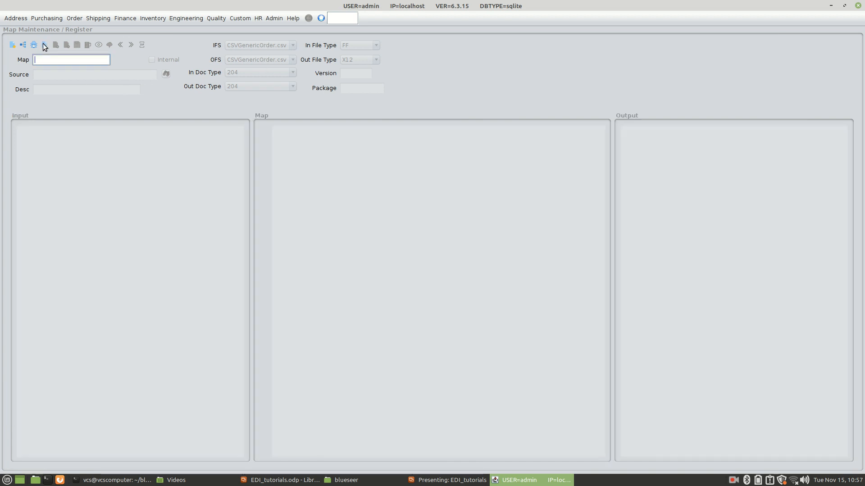
{"action": "left_click", "coordinate": [34, 46]}
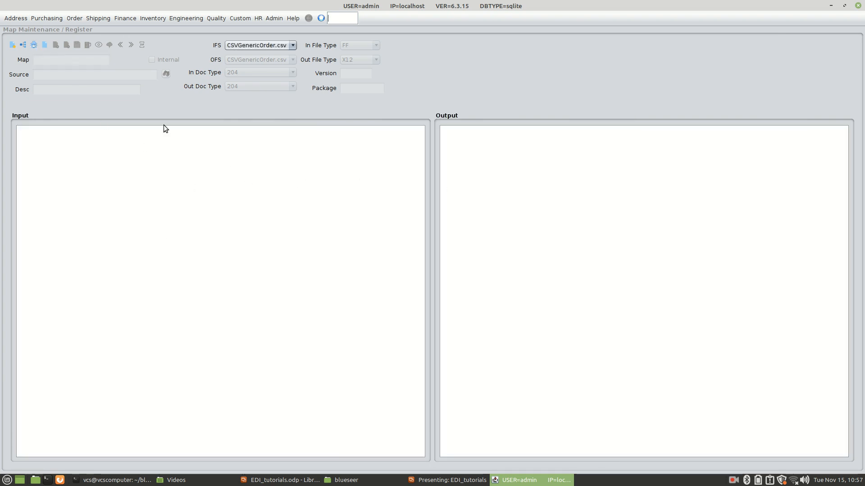
{"action": "left_click", "coordinate": [43, 45]}
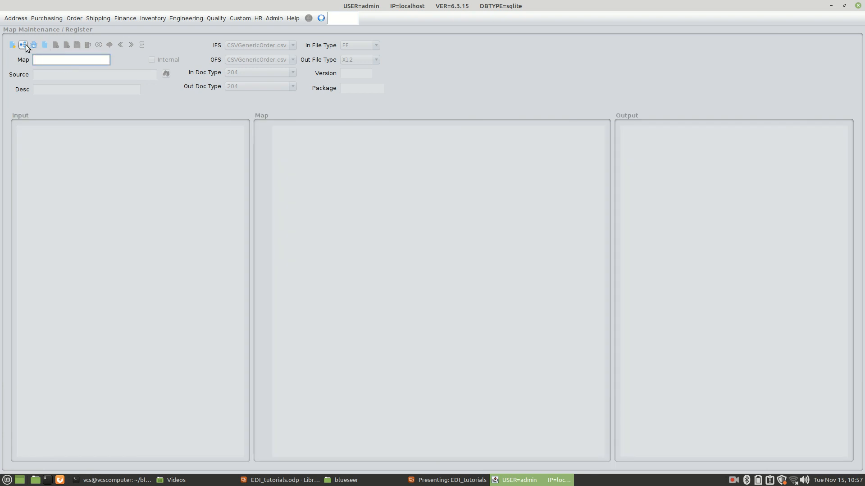
Step: Look up all maps by name and open the bs850ToCSV record
{"action": "left_click", "coordinate": [23, 46]}
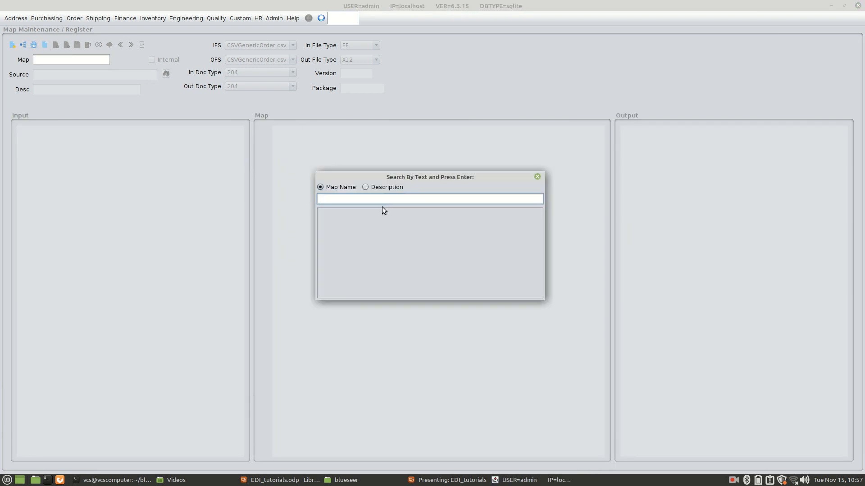
{"action": "key", "text": "Return"}
{"action": "left_click", "coordinate": [330, 220]}
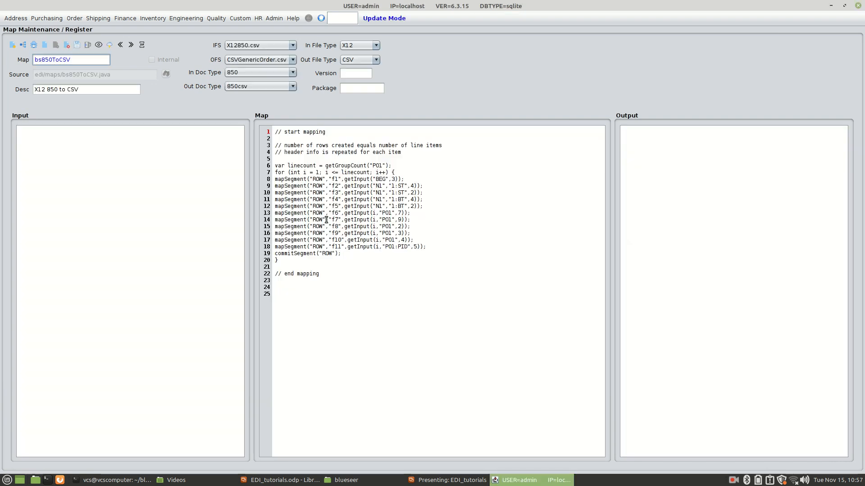
Step: Hide the Output and Input panels so the map code fills the screen, and restore all three panels
{"action": "right_click", "coordinate": [670, 154]}
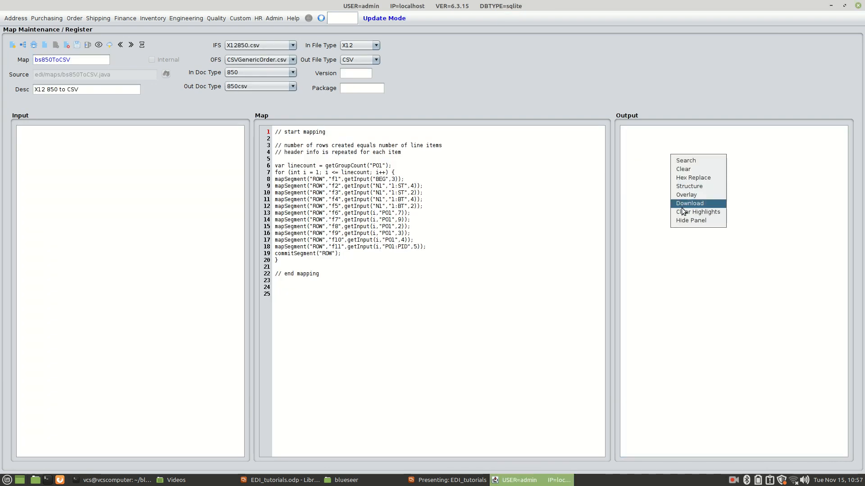
{"action": "left_click", "coordinate": [689, 223]}
{"action": "right_click", "coordinate": [243, 189]}
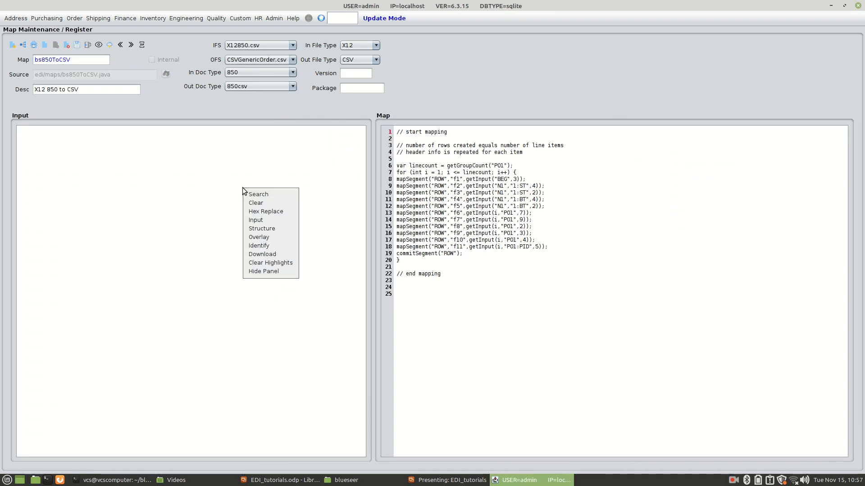
{"action": "left_click", "coordinate": [264, 271]}
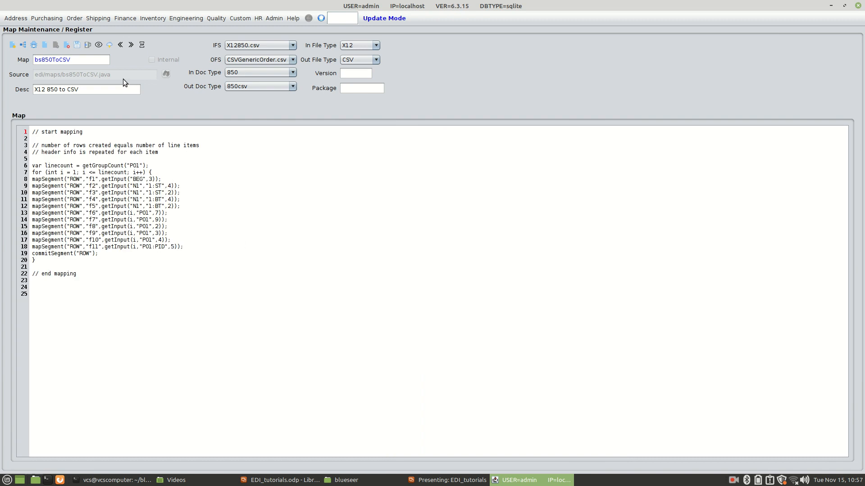
{"action": "left_click", "coordinate": [99, 45]}
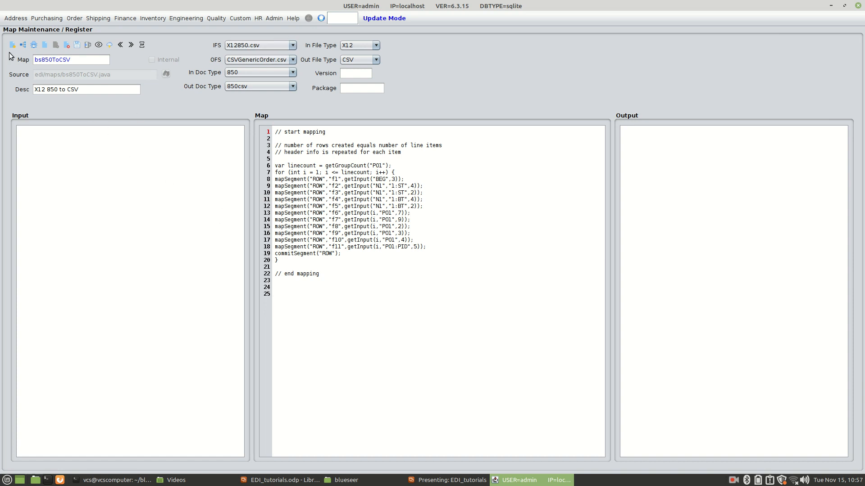
Step: Look up all maps by name and open the bs850ToIDOC record
{"action": "left_click", "coordinate": [23, 45]}
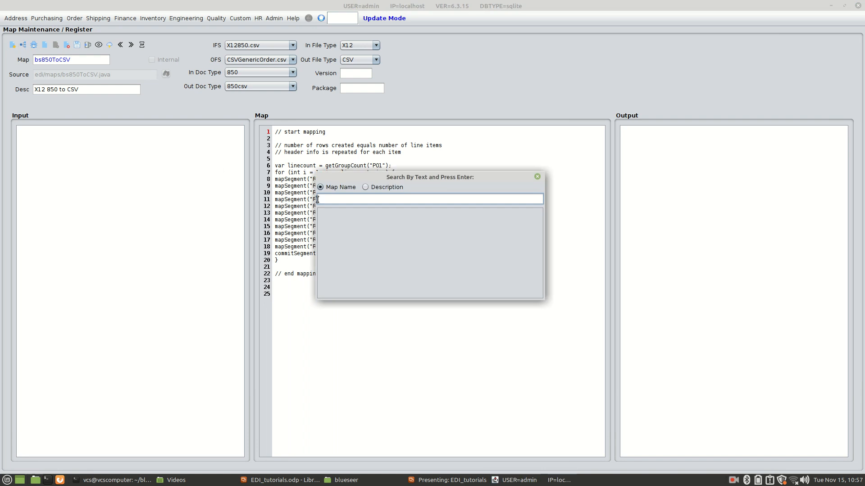
{"action": "key", "text": "Return"}
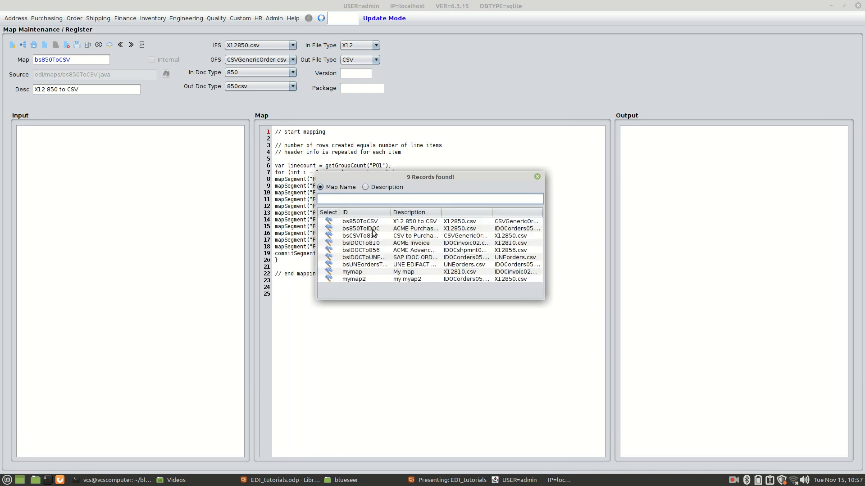
{"action": "left_click", "coordinate": [329, 229]}
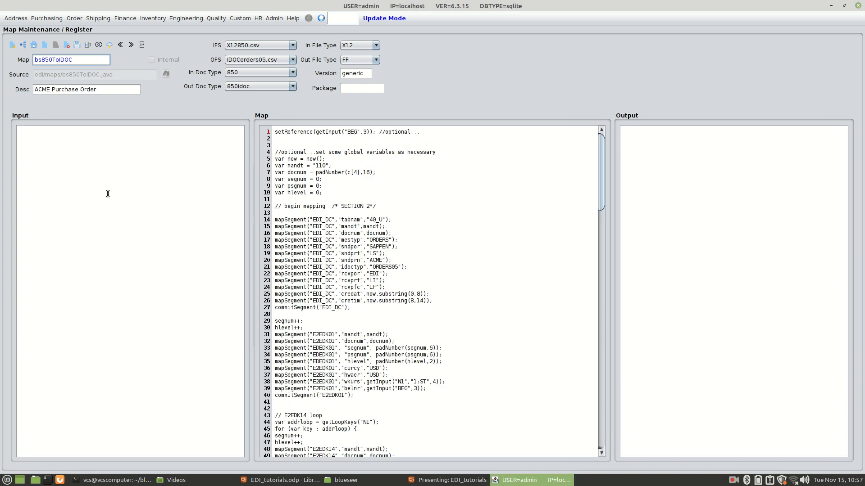
Step: Load the sample file ACME850in.txt from sampledata as the map's input, and compile and run the map on it
{"action": "right_click", "coordinate": [59, 140]}
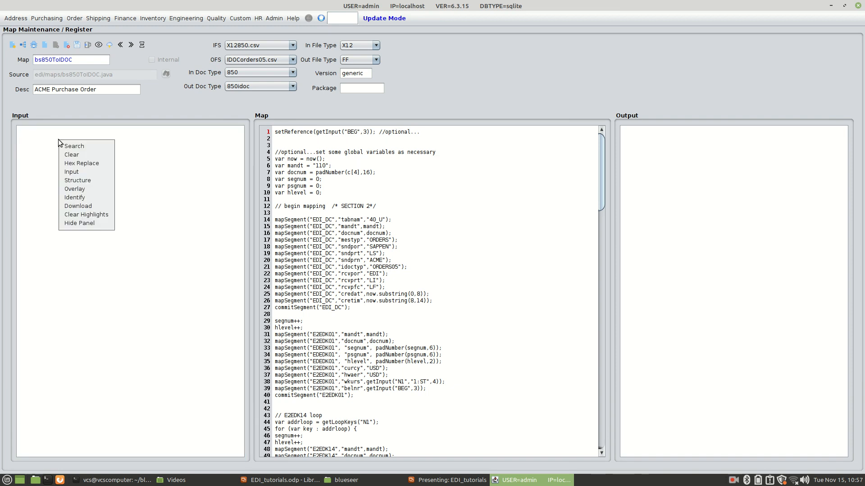
{"action": "left_click", "coordinate": [72, 172]}
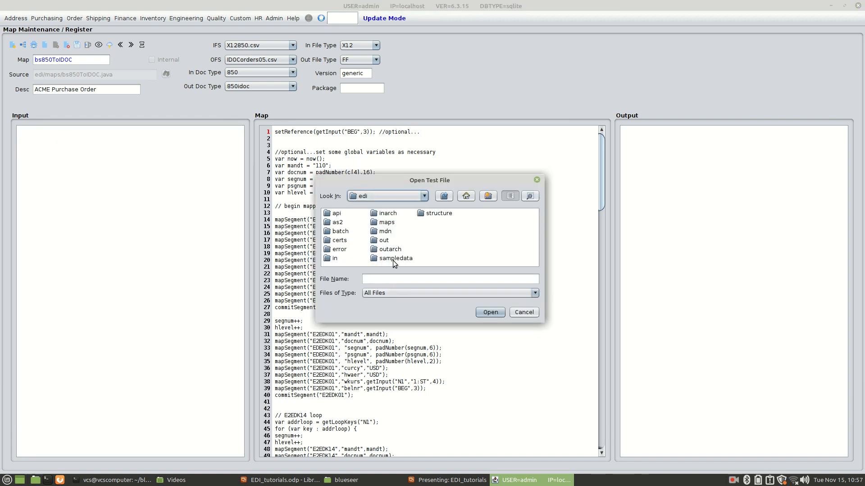
{"action": "left_click", "coordinate": [351, 213]}
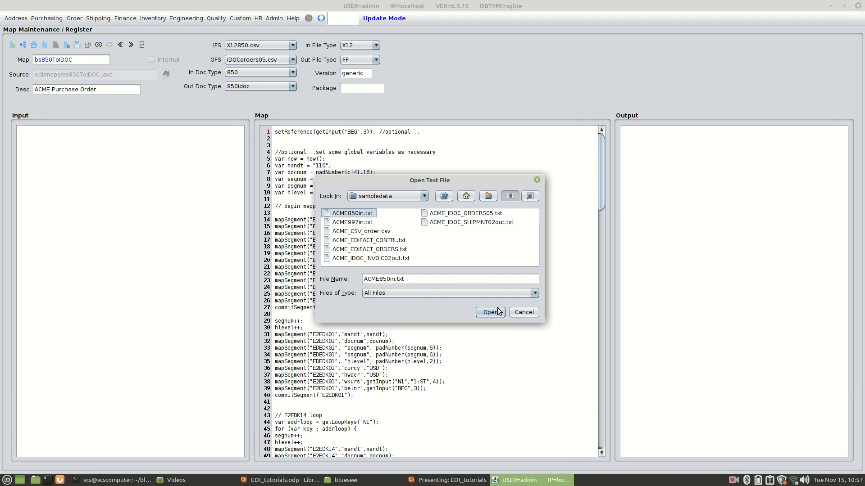
{"action": "left_click", "coordinate": [498, 312]}
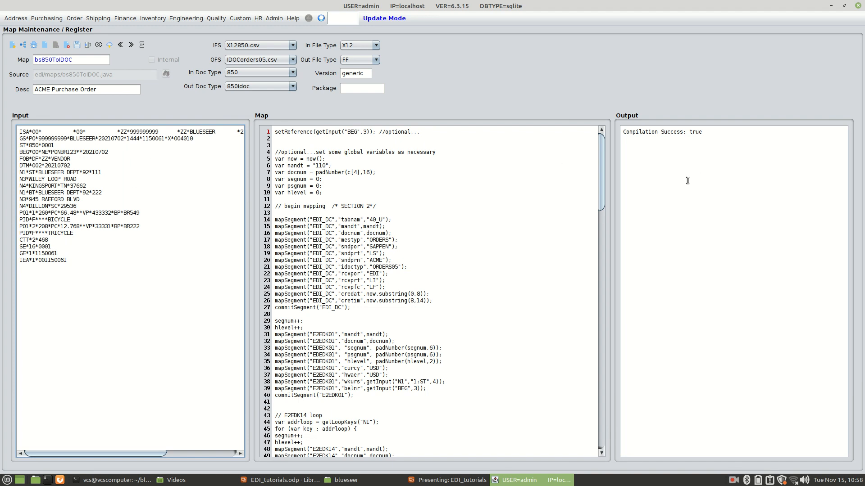
{"action": "left_click", "coordinate": [108, 46]}
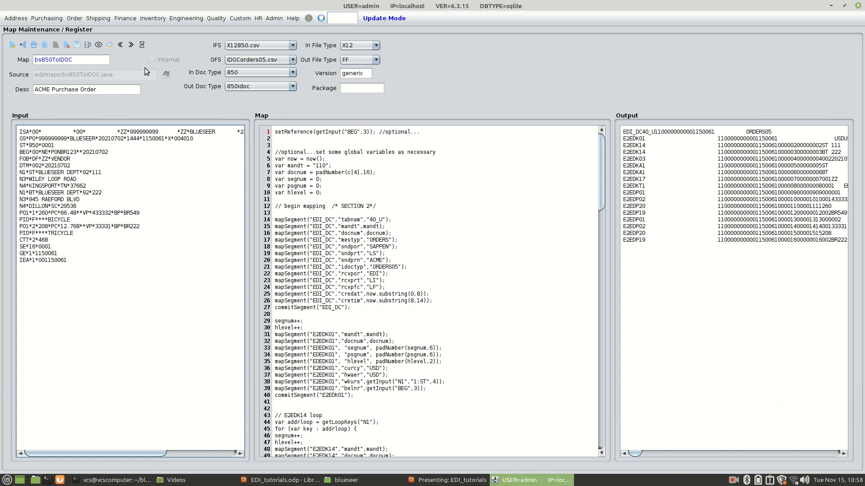
Step: View the Map and Output panels alone, switch to Input and Map alone, and restore all three panels
{"action": "left_click", "coordinate": [120, 45]}
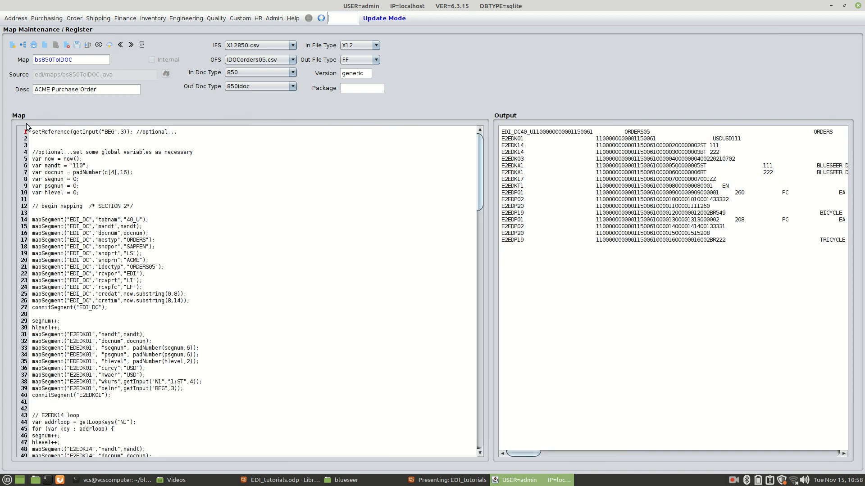
{"action": "left_click", "coordinate": [132, 45]}
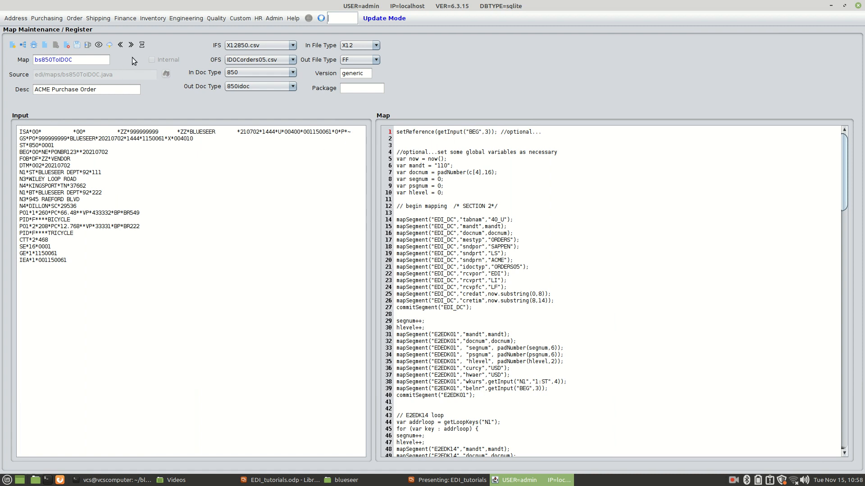
{"action": "left_click", "coordinate": [99, 45]}
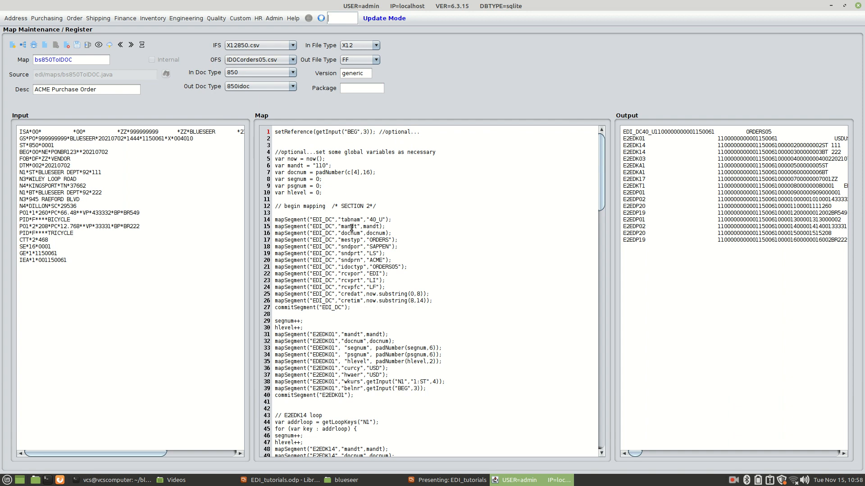
Step: Package the bs850ToIDOC map as a zip file with ACME850in.txt from sampledata as its test data
{"action": "left_click", "coordinate": [141, 44]}
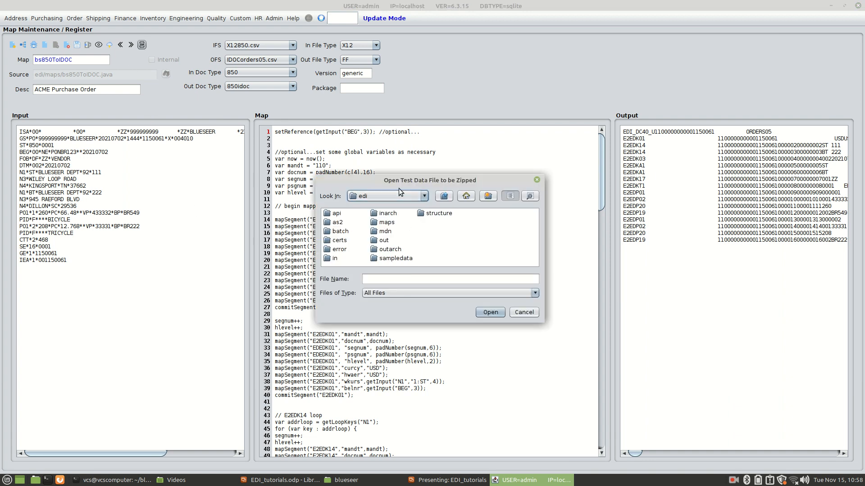
{"action": "double_click", "coordinate": [395, 258]}
{"action": "left_click", "coordinate": [356, 214]}
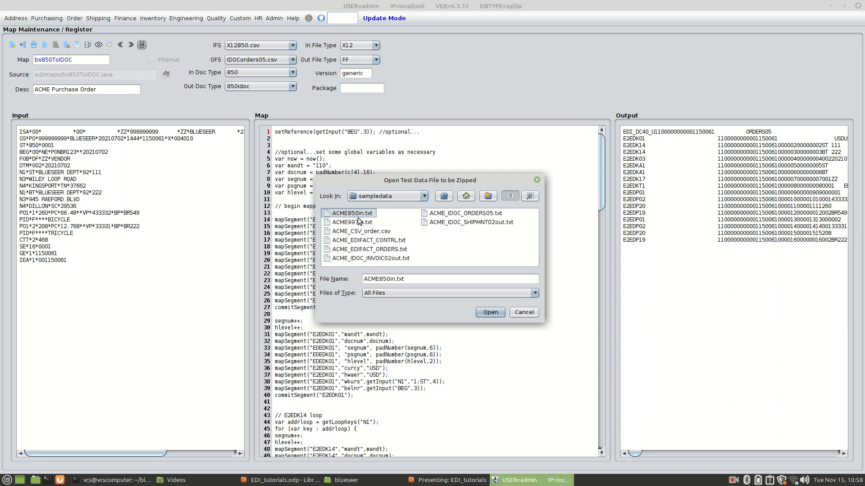
{"action": "left_click", "coordinate": [490, 313]}
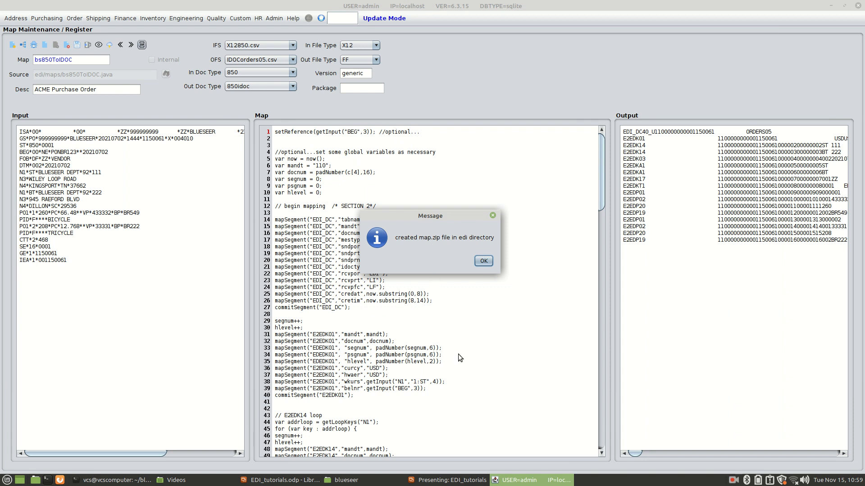
{"action": "left_click", "coordinate": [488, 261]}
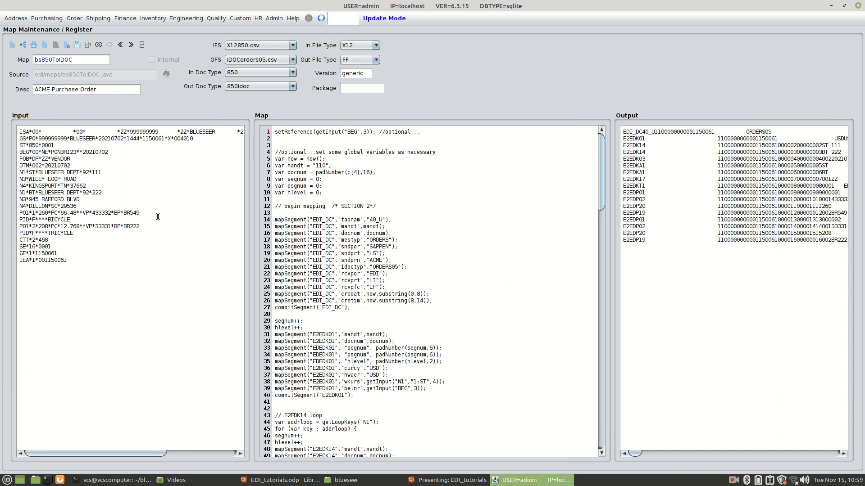
Step: Search the Input panel's text for BEG and clear the search highlights
{"action": "left_click", "coordinate": [146, 199]}
{"action": "right_click", "coordinate": [129, 157]}
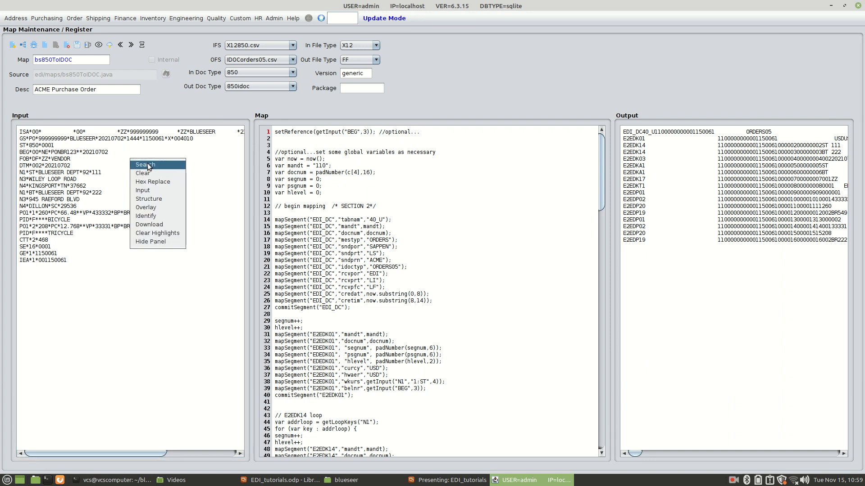
{"action": "left_click", "coordinate": [145, 165]}
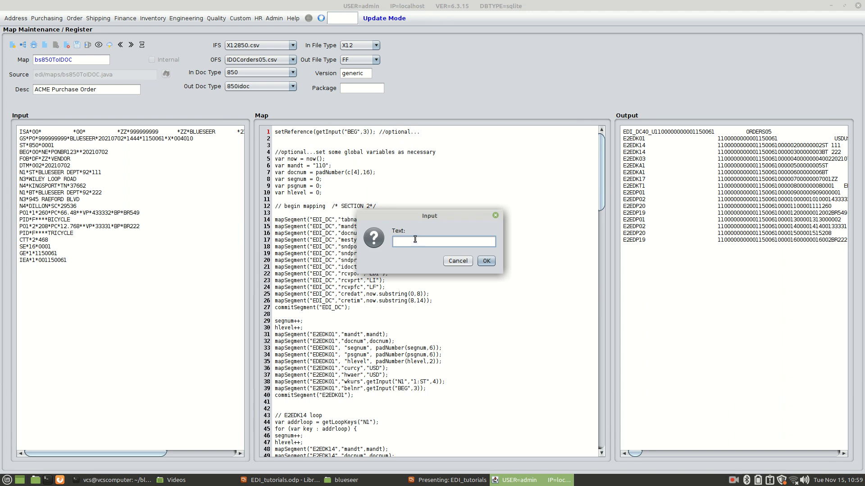
{"action": "type", "text": "BEG"}
{"action": "key", "text": "Return"}
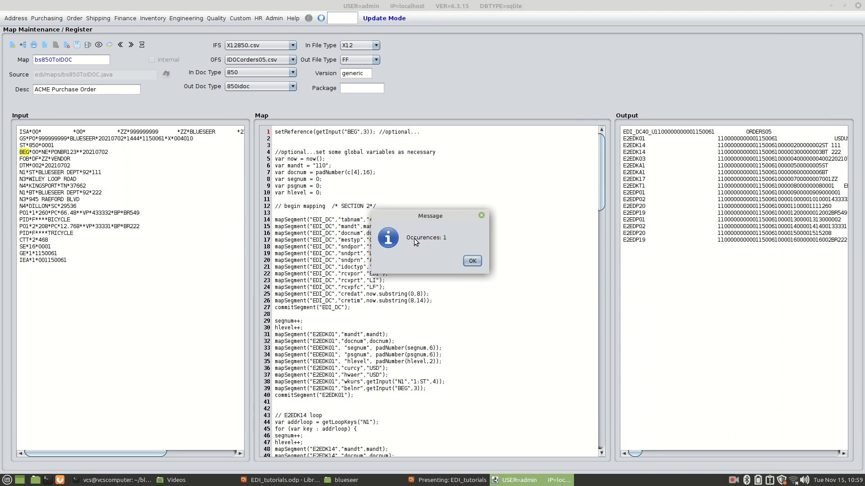
{"action": "left_click", "coordinate": [472, 261]}
{"action": "right_click", "coordinate": [90, 164]}
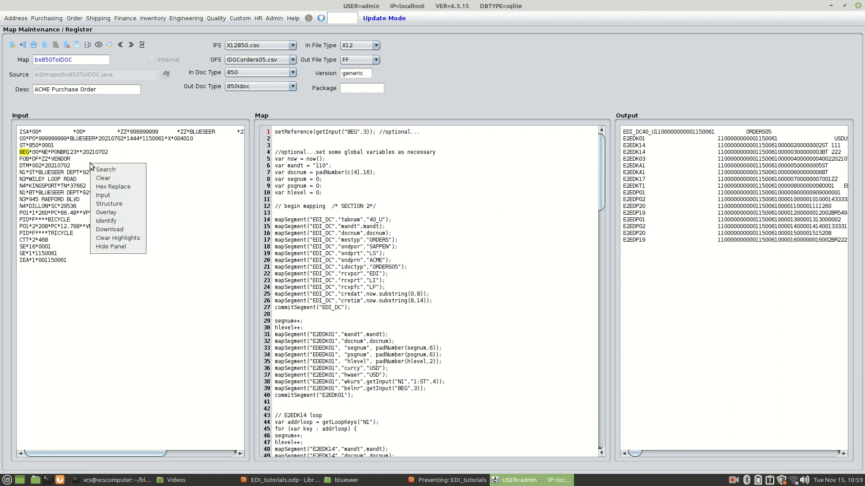
{"action": "left_click", "coordinate": [120, 238]}
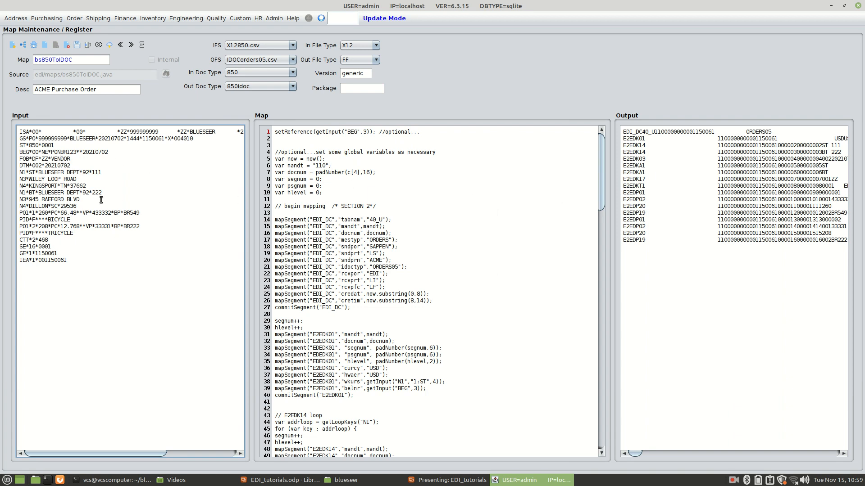
{"action": "right_click", "coordinate": [126, 169]}
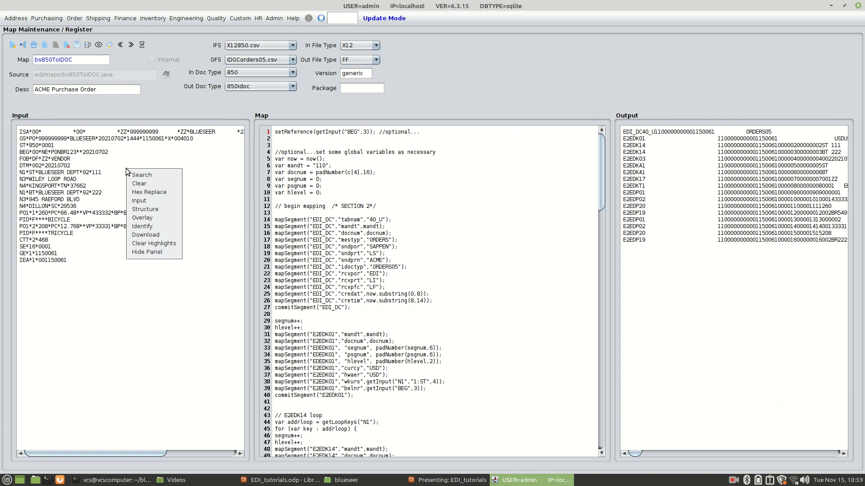
{"action": "left_click", "coordinate": [157, 192]}
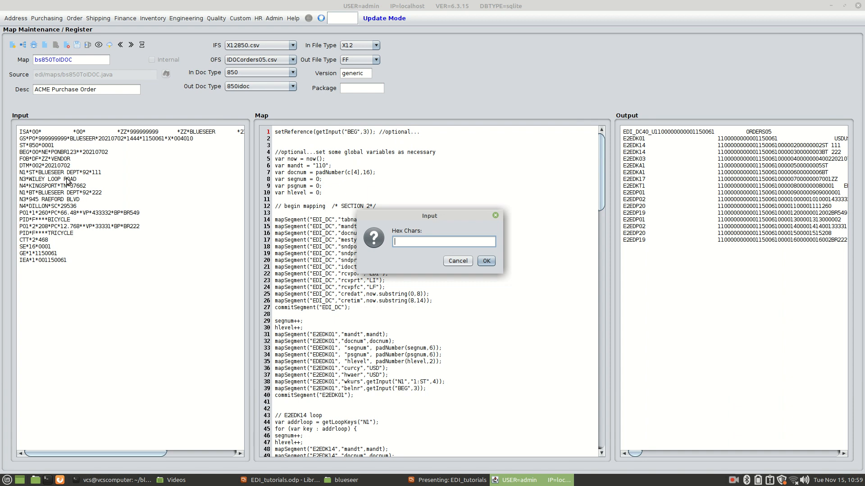
{"action": "type", "text": "0d"}
{"action": "type", "text": "0a"}
{"action": "key", "text": "BackSpace"}
{"action": "key", "text": "BackSpace"}
{"action": "left_click", "coordinate": [457, 261]}
Step: Run Identify on the Input panel's EDI document and compare the Output panel's details with the document's GS segment
{"action": "right_click", "coordinate": [112, 171]}
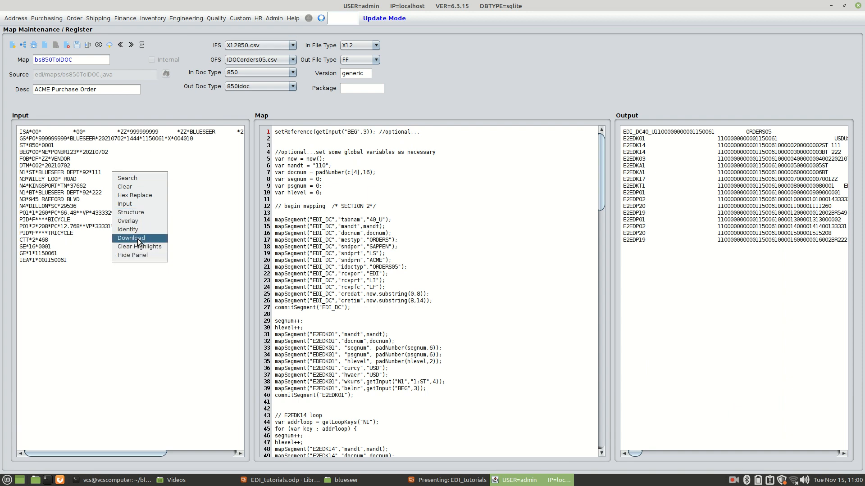
{"action": "right_click", "coordinate": [644, 272]}
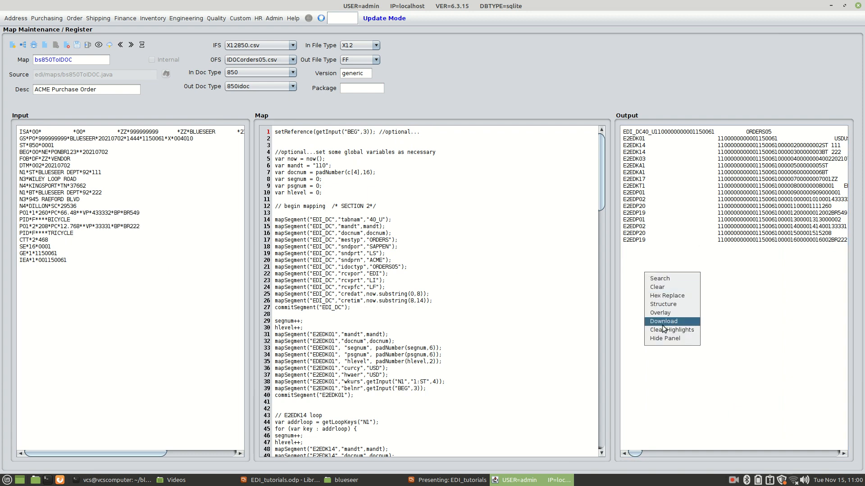
{"action": "right_click", "coordinate": [100, 276]}
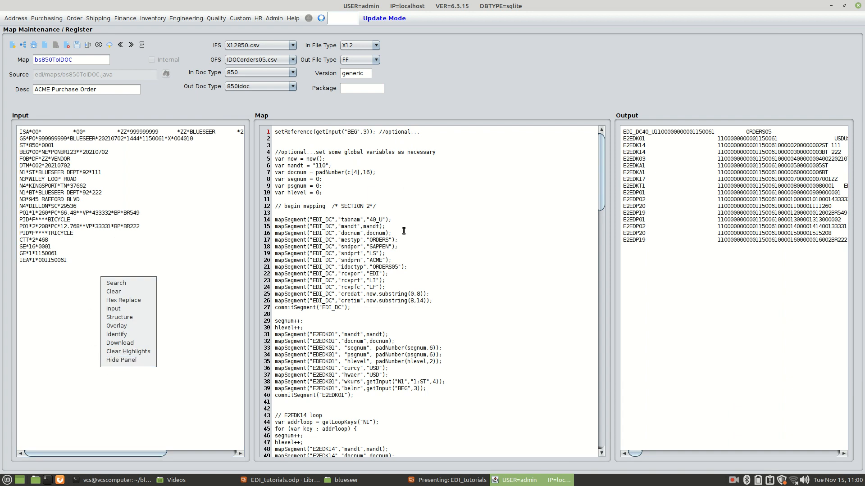
{"action": "left_click", "coordinate": [117, 336]}
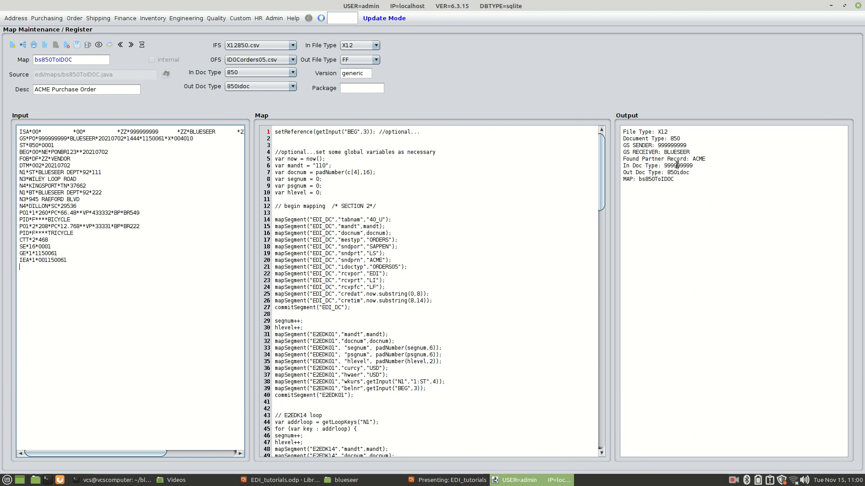
{"action": "double_click", "coordinate": [672, 145]}
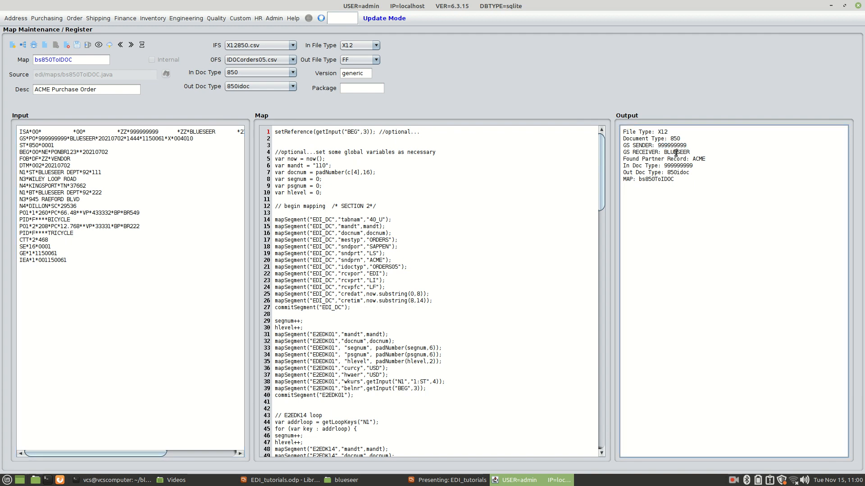
{"action": "left_click", "coordinate": [44, 140]}
{"action": "double_click", "coordinate": [45, 140]}
{"action": "left_click", "coordinate": [124, 226]}
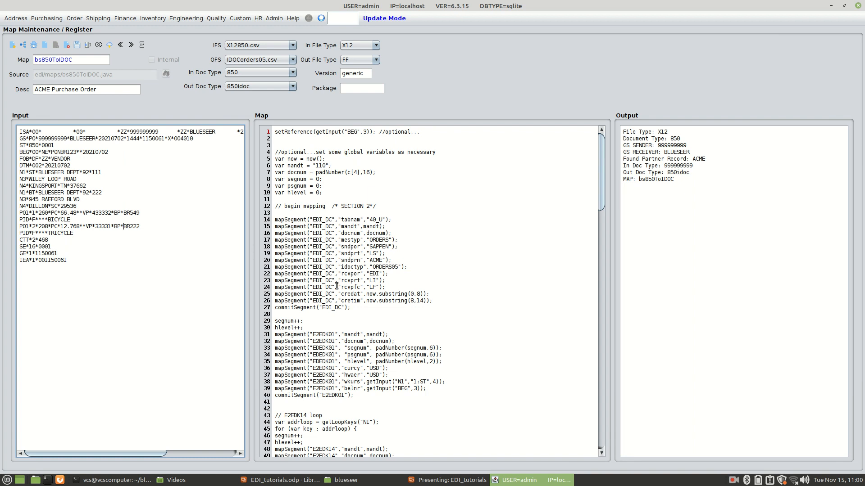
Step: Switch to the EDI_tutorials presentation and advance to the Upcoming Videos slide
{"action": "key", "text": "alt+Tab"}
{"action": "key", "text": "alt+Tab"}
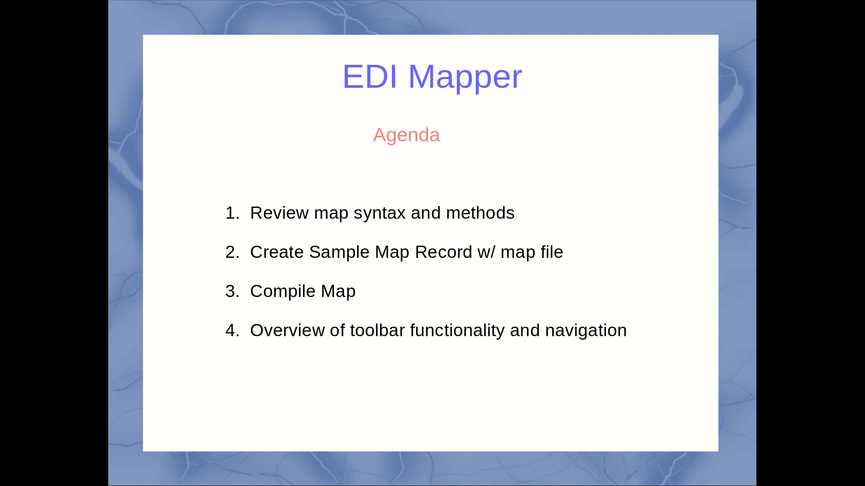
{"action": "key", "text": "Right"}
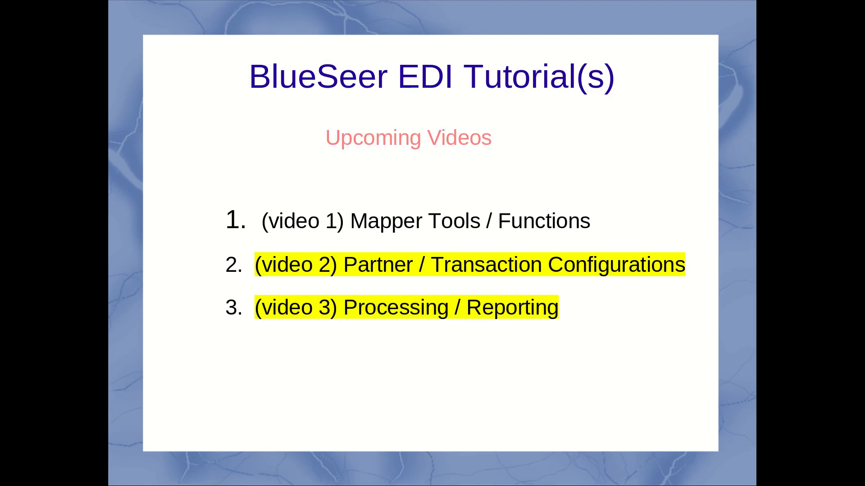